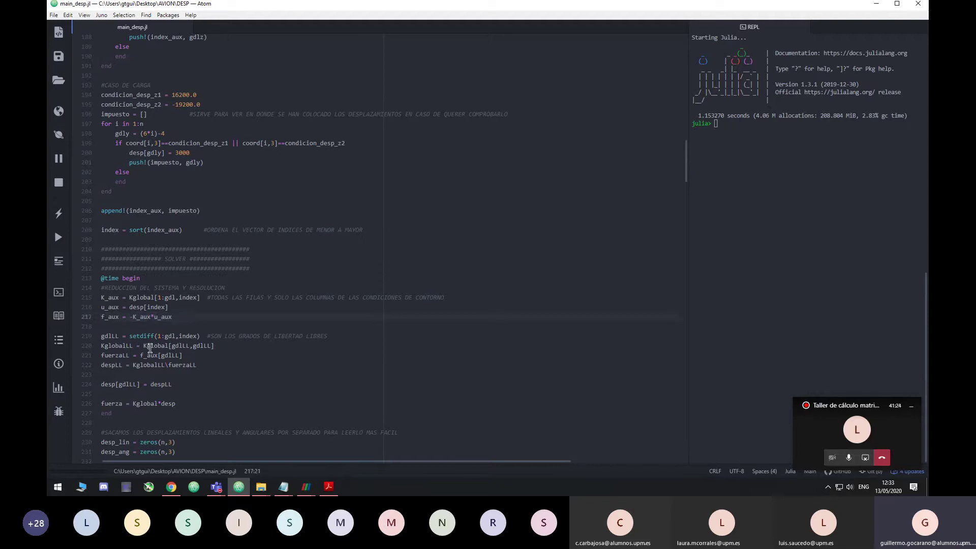
Step: Examine how setdiff obtains the free degrees of freedom and how the index vector is appended with impuesto and sorted
scroll(148, 348, "down", 1)
scroll(150, 348, "down", 1)
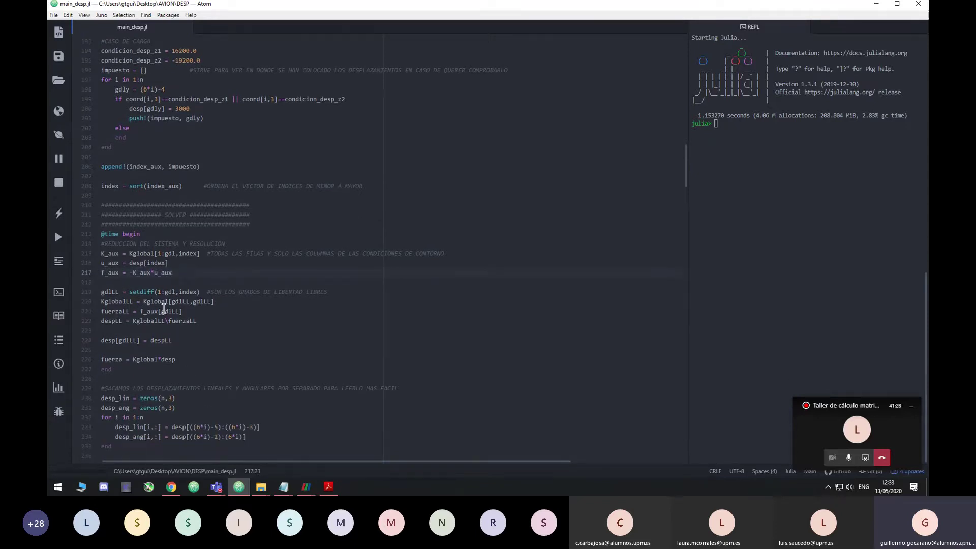
left_click_drag(130, 293, 197, 292)
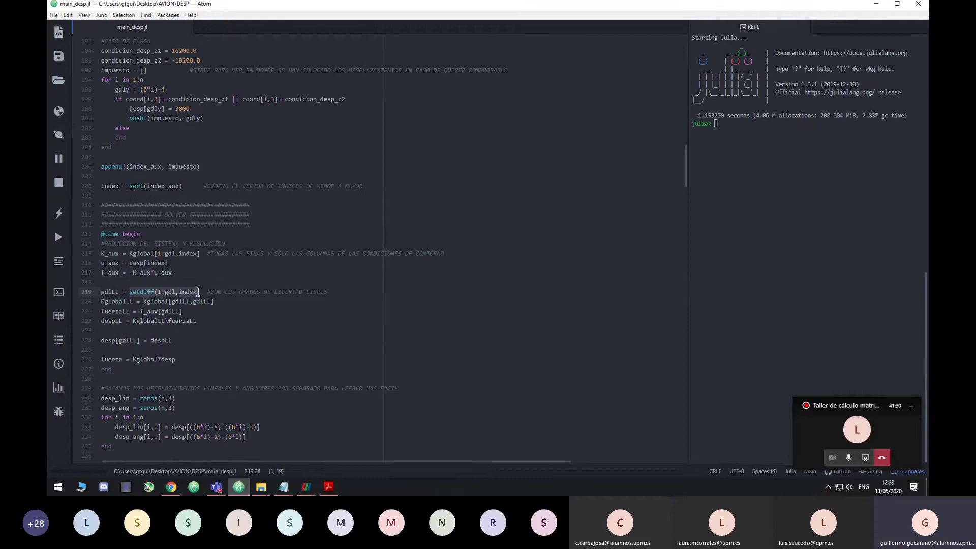
left_click(210, 293)
scroll(193, 300, "up", 3)
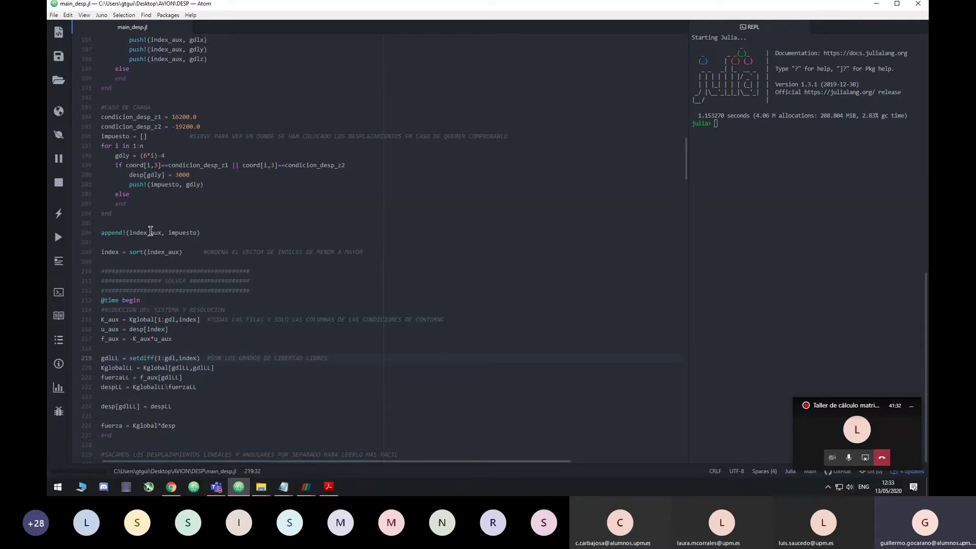
scroll(153, 236, "up", 1)
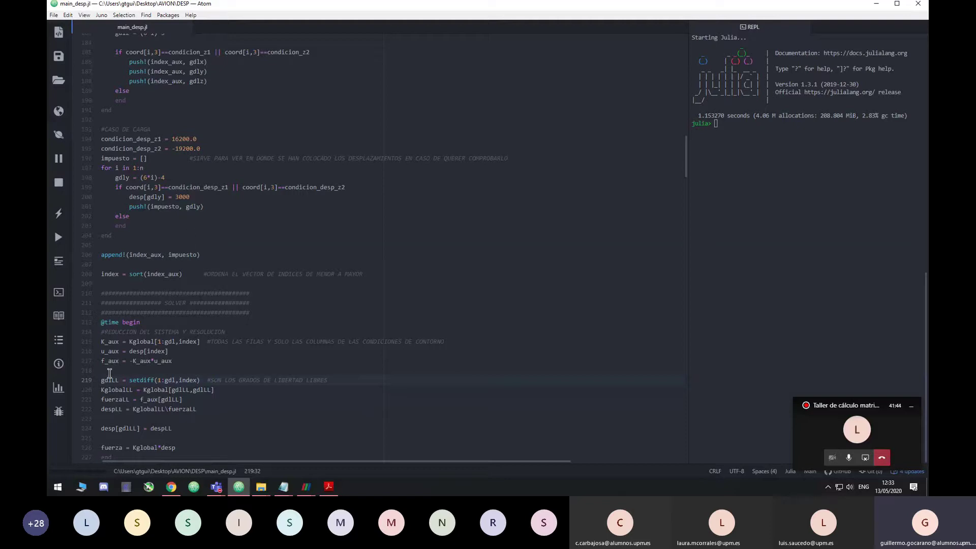
left_click_drag(101, 255, 162, 258)
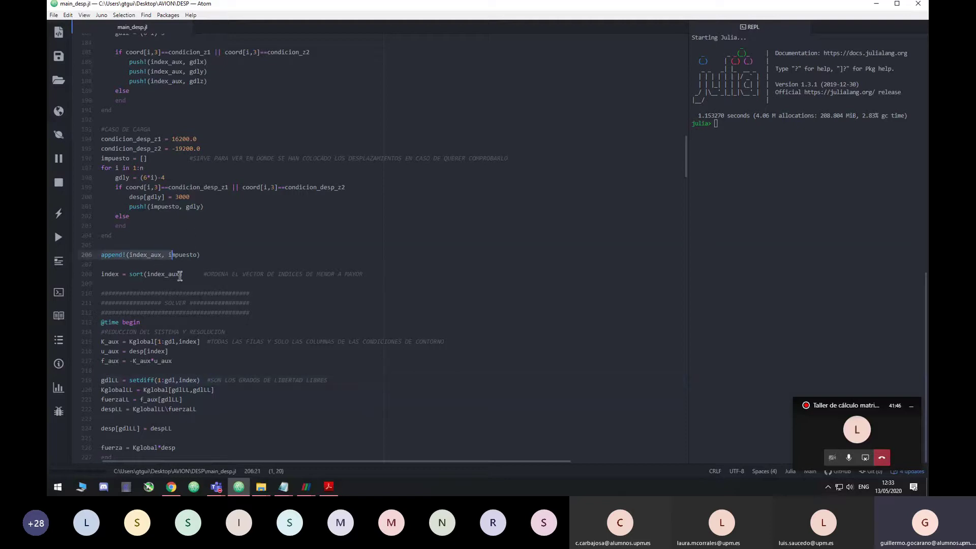
left_click(200, 265)
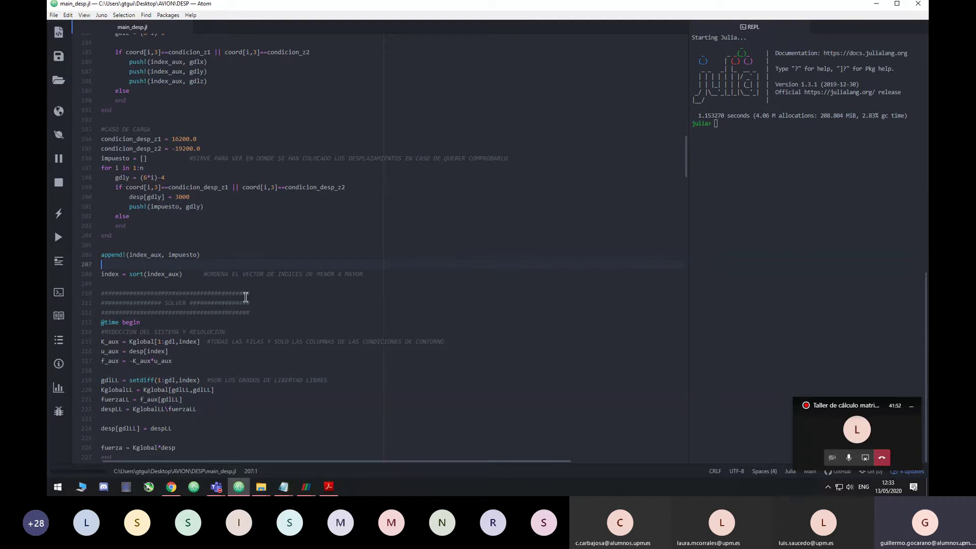
triple_click(115, 274)
left_click(145, 331)
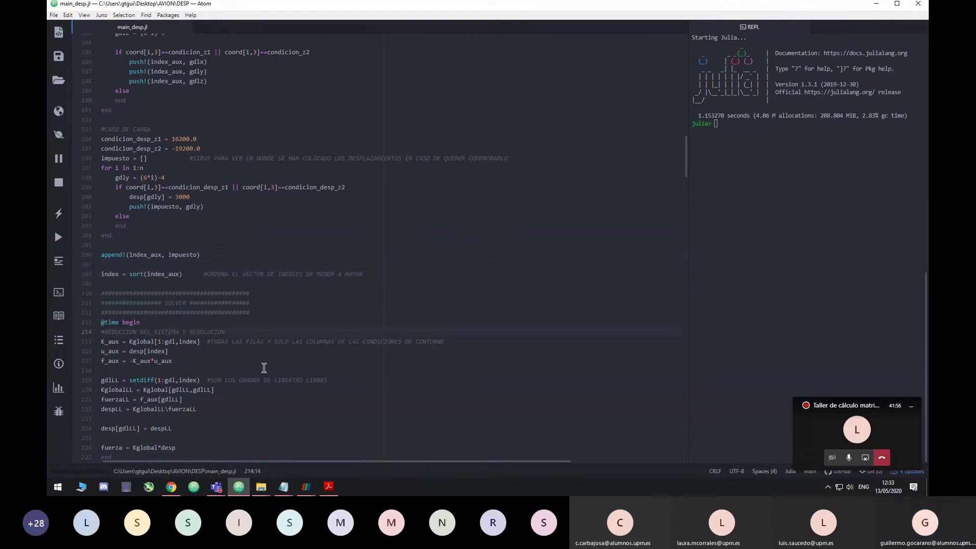
Step: Examine the reduced system's solution in the SOLVER block, from gdlLL through despLL to the fuerza vector calculation
scroll(264, 368, "down", 2)
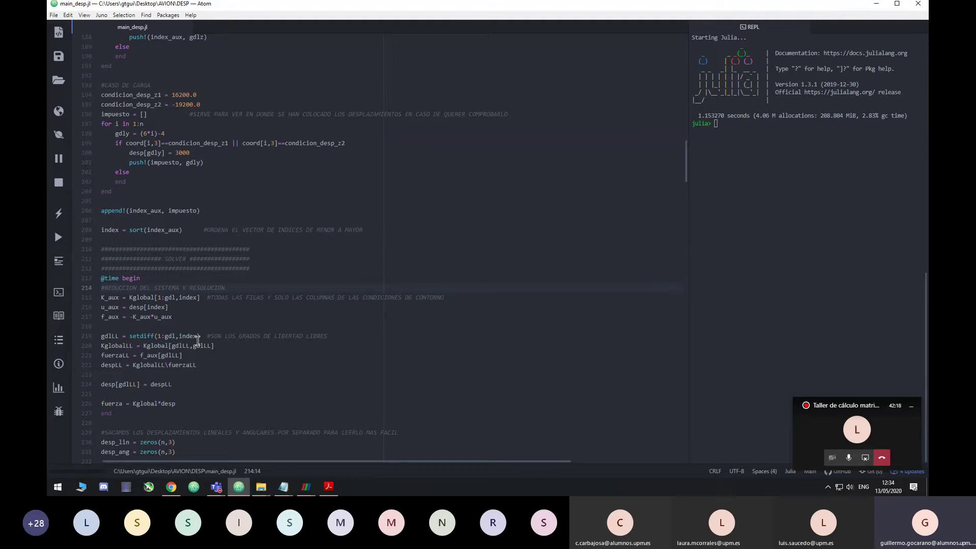
scroll(196, 327, "down", 2)
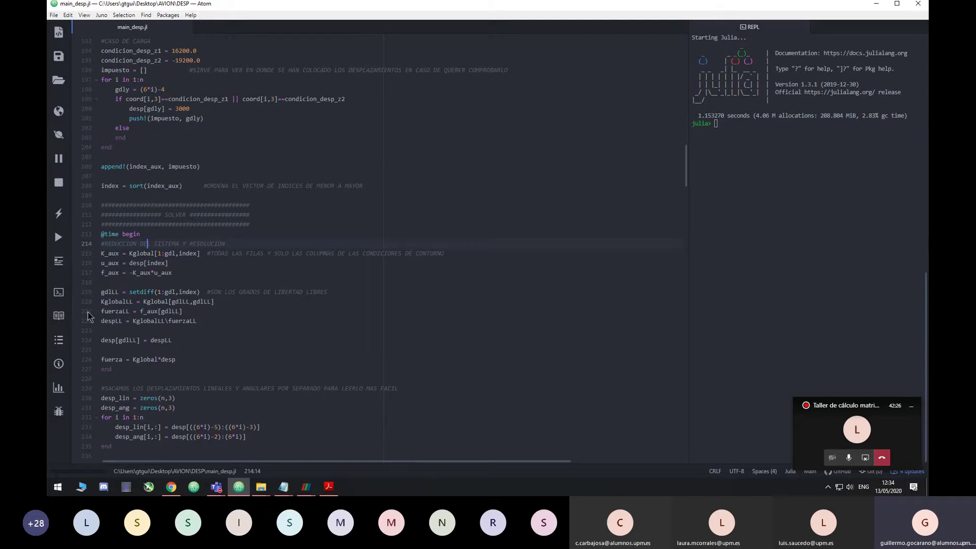
scroll(226, 334, "down", 1)
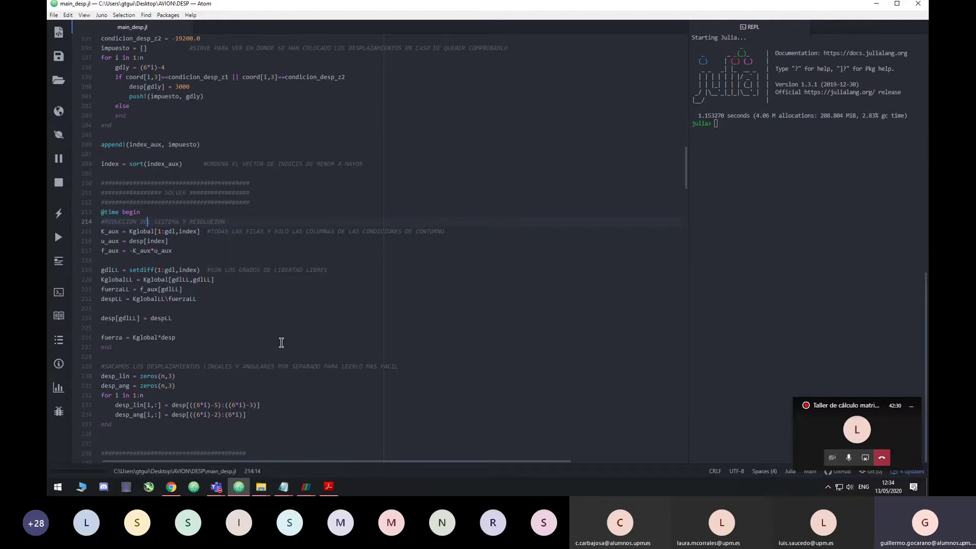
scroll(285, 342, "down", 1)
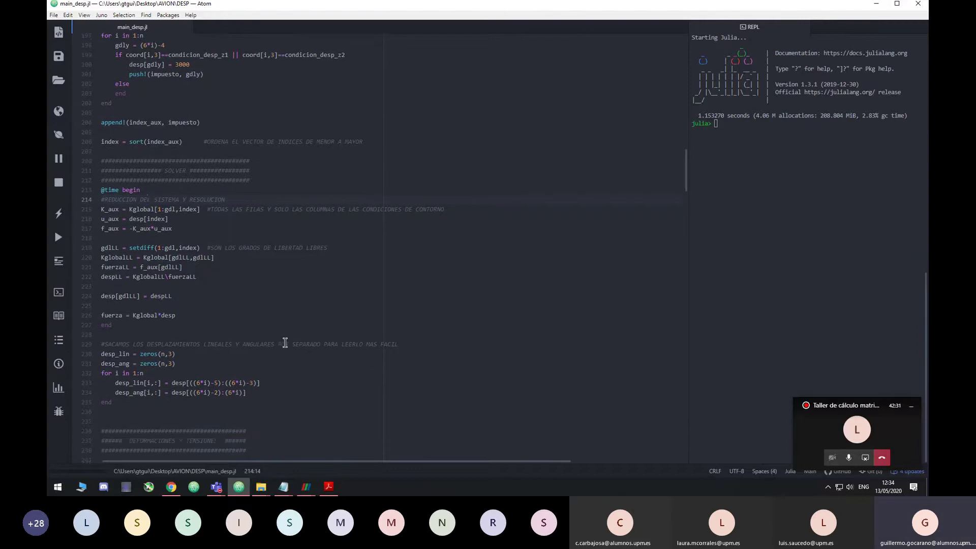
left_click(121, 315)
left_click_drag(121, 315, 105, 311)
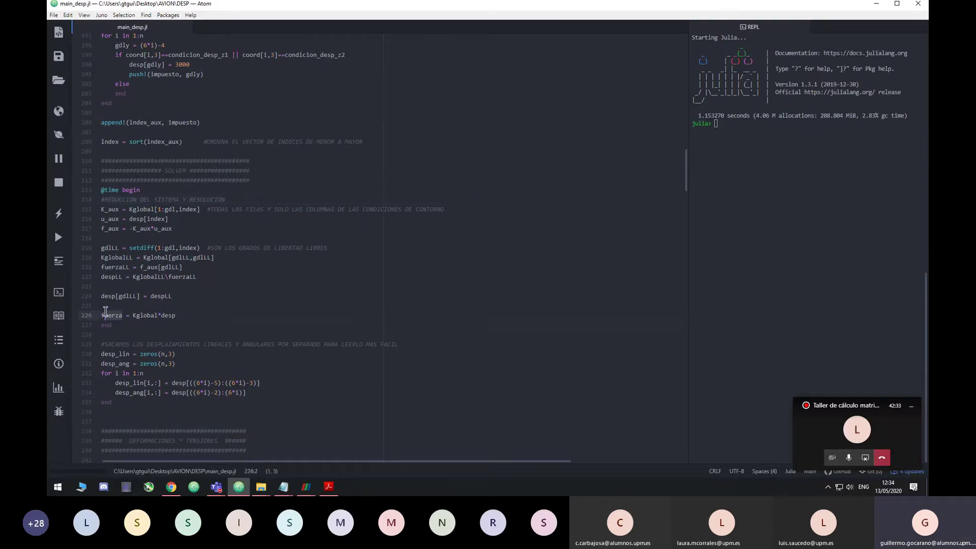
left_click(177, 324)
Step: Examine the separation of linear and angular displacements and the axial strain and stress calculation in the DEFORMACIONES Y TENSIONES section
scroll(131, 338, "down", 2)
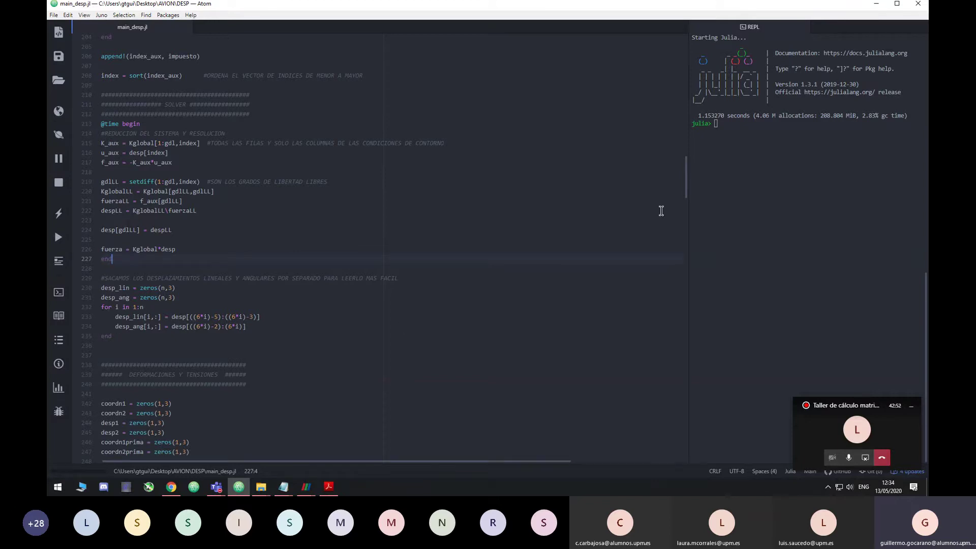
scroll(302, 320, "down", 1)
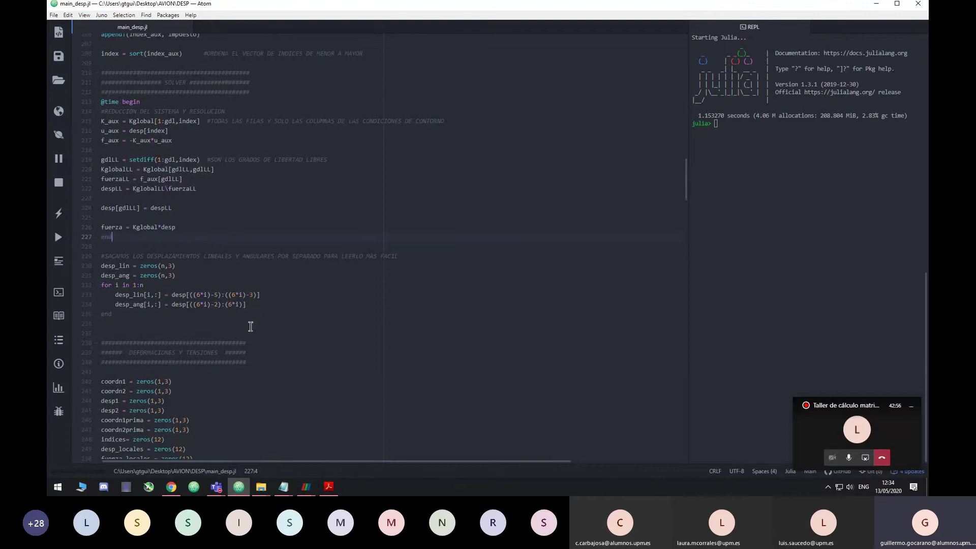
scroll(260, 318, "down", 3)
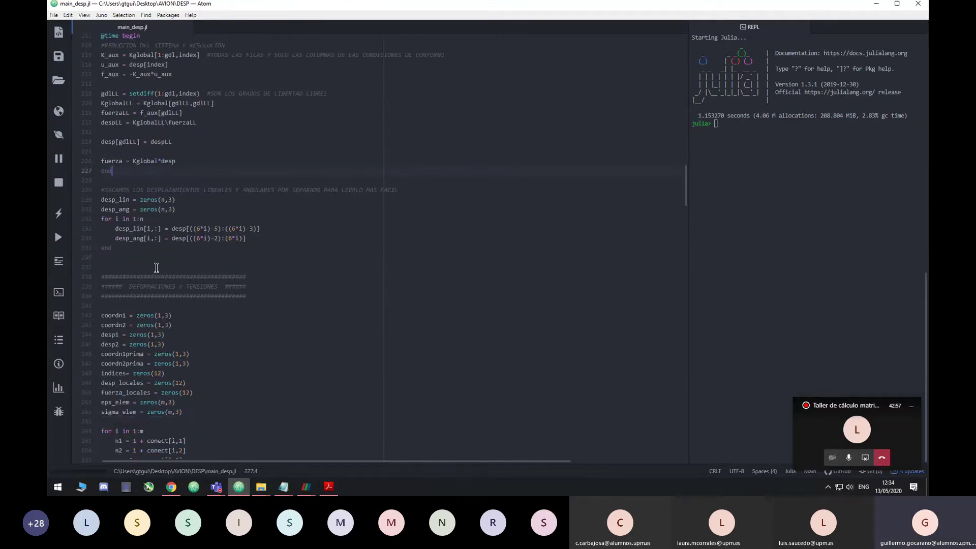
scroll(300, 291, "down", 5)
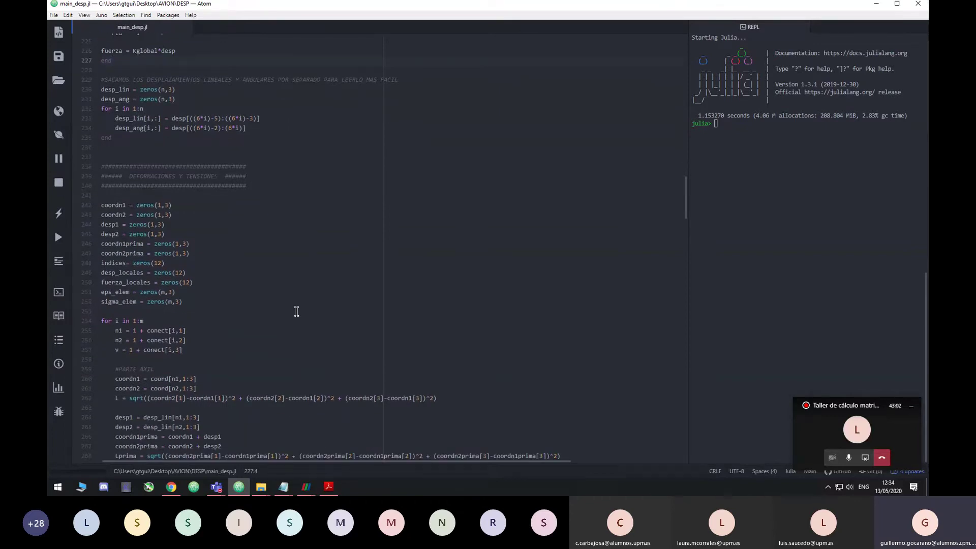
scroll(297, 311, "down", 5)
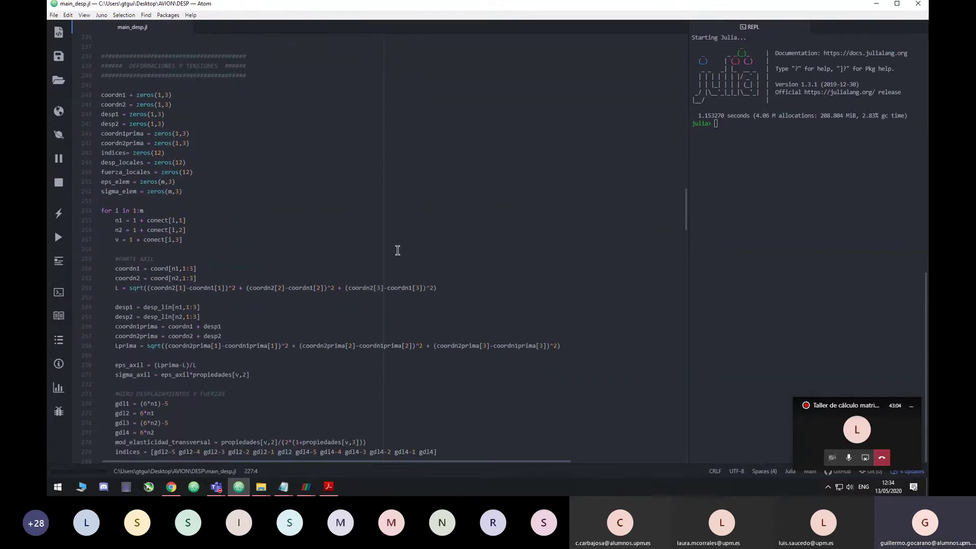
scroll(273, 248, "down", 1)
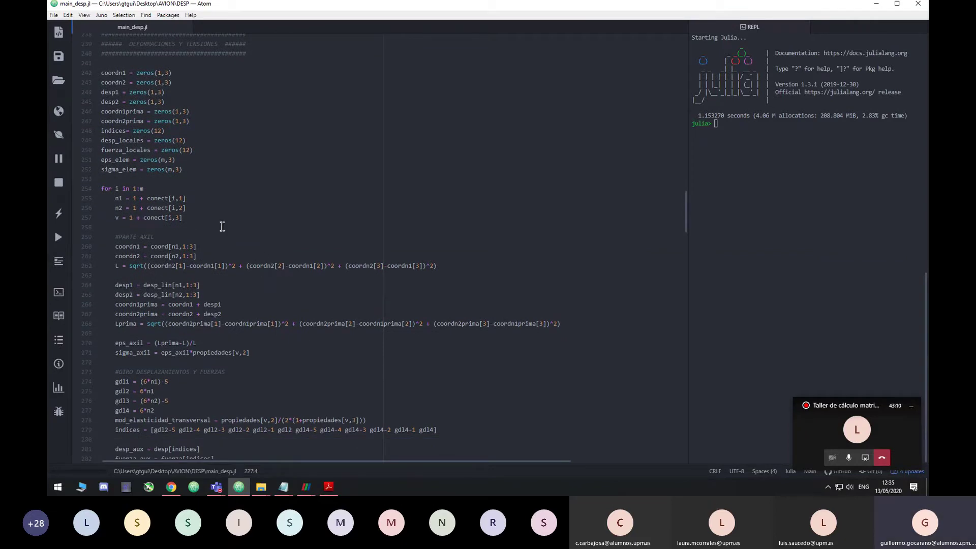
scroll(244, 277, "down", 1)
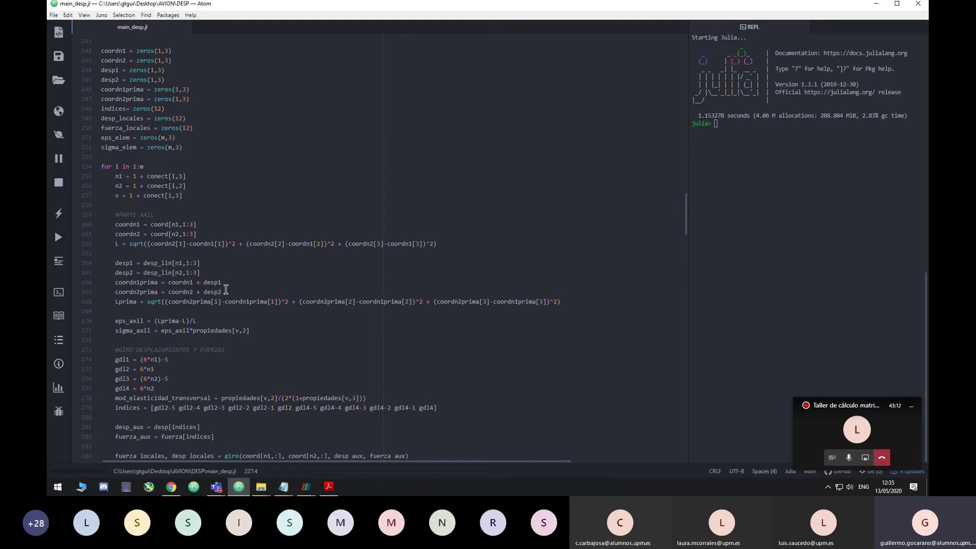
scroll(226, 290, "up", 1)
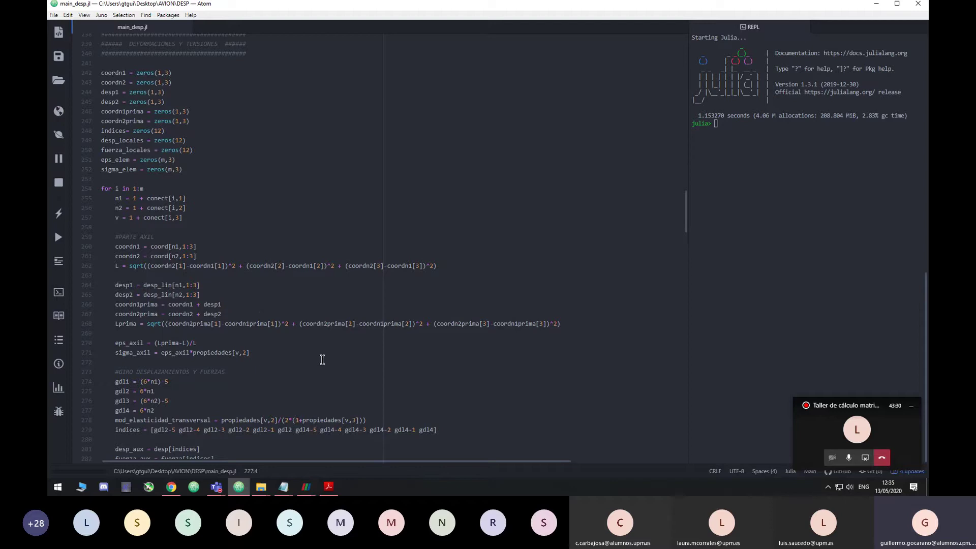
scroll(181, 354, "down", 1)
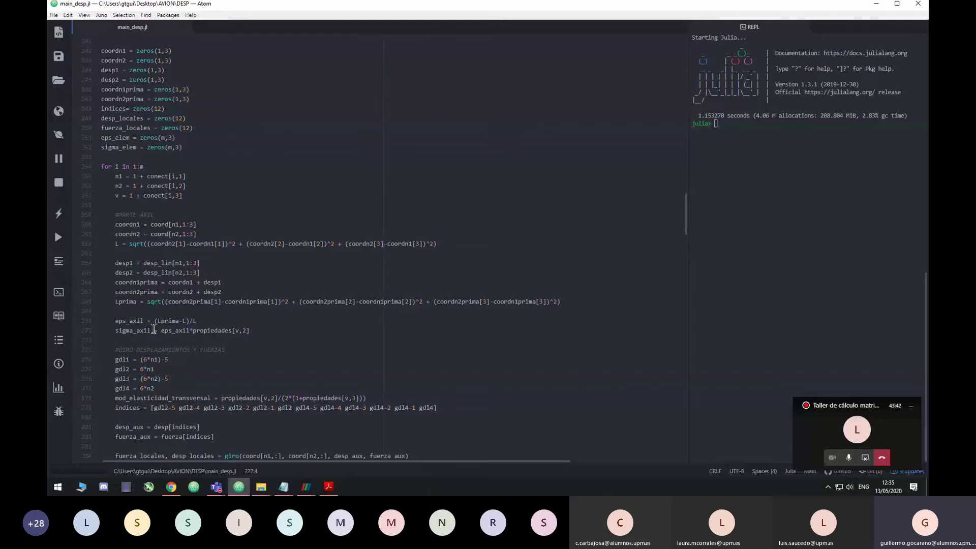
Step: Examine the giro call for local forces and displacements, the Y and Z rotation selection, and the element stress and strain formulas
scroll(315, 338, "down", 3)
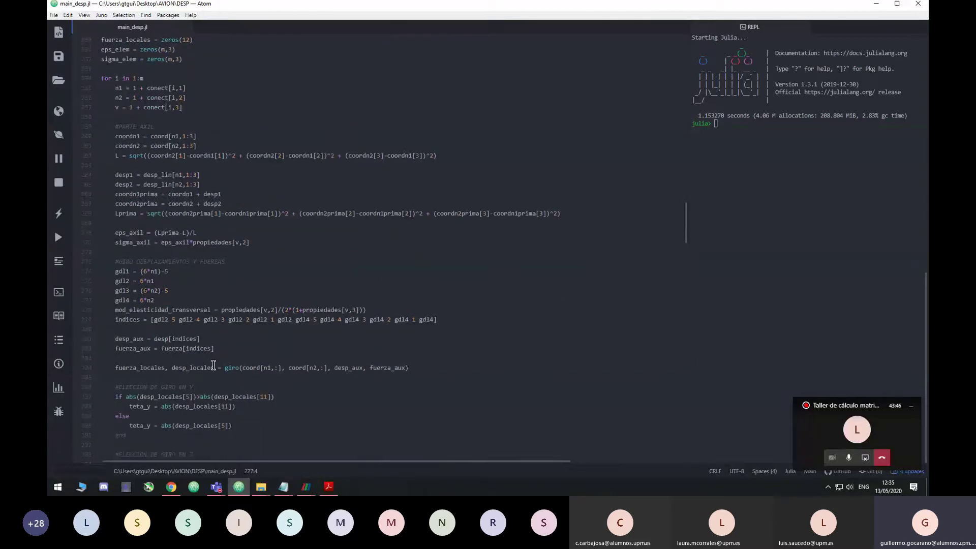
left_click_drag(225, 367, 263, 367)
left_click(286, 378)
scroll(334, 320, "down", 4)
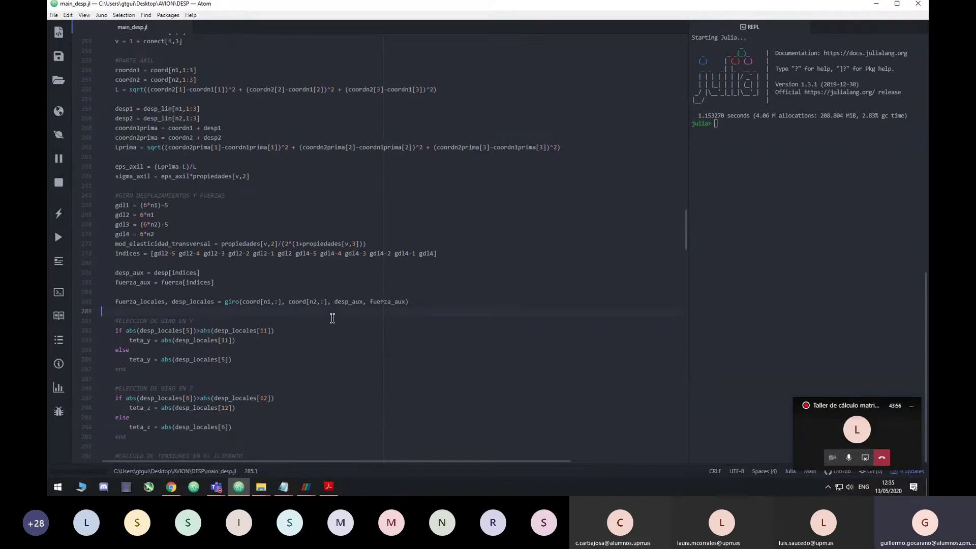
scroll(333, 318, "down", 2)
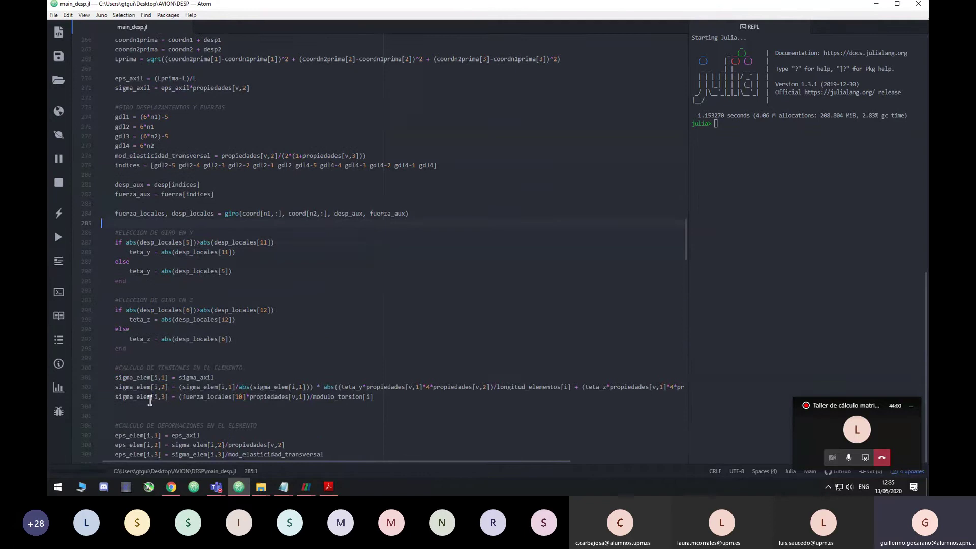
left_click(374, 339)
scroll(380, 387, "down", 2)
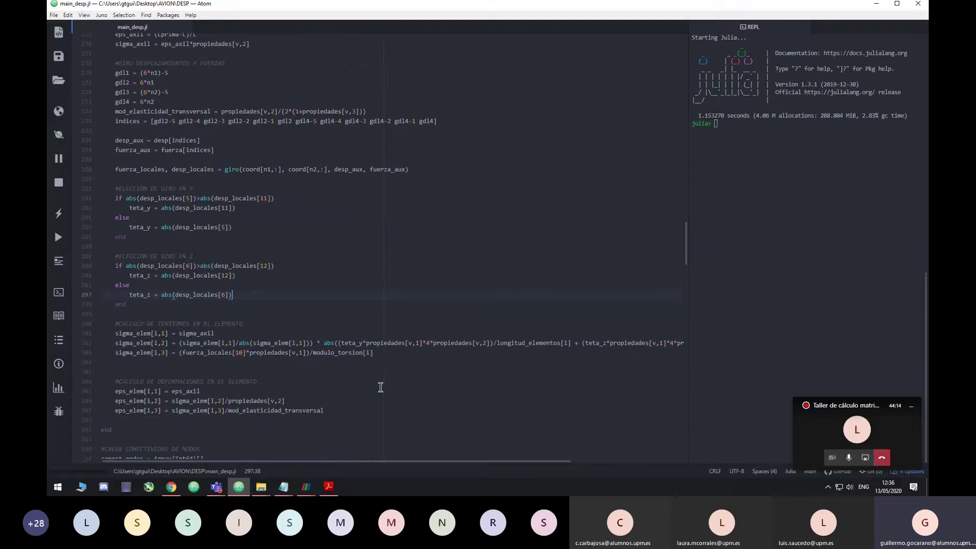
scroll(356, 375, "down", 2)
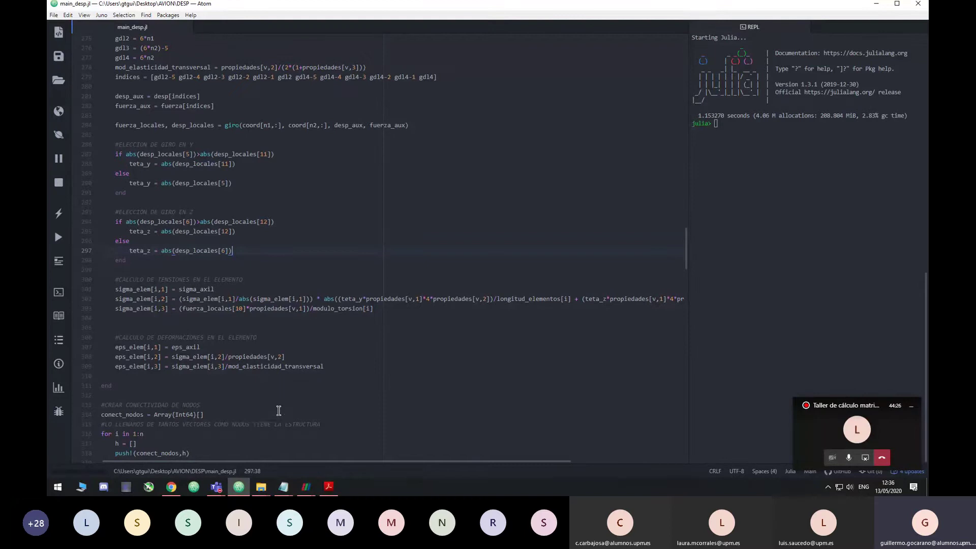
Step: Examine the code that creates conect_nodos and fills each node's vector with the elements touching it
scroll(278, 410, "down", 2)
scroll(279, 410, "down", 2)
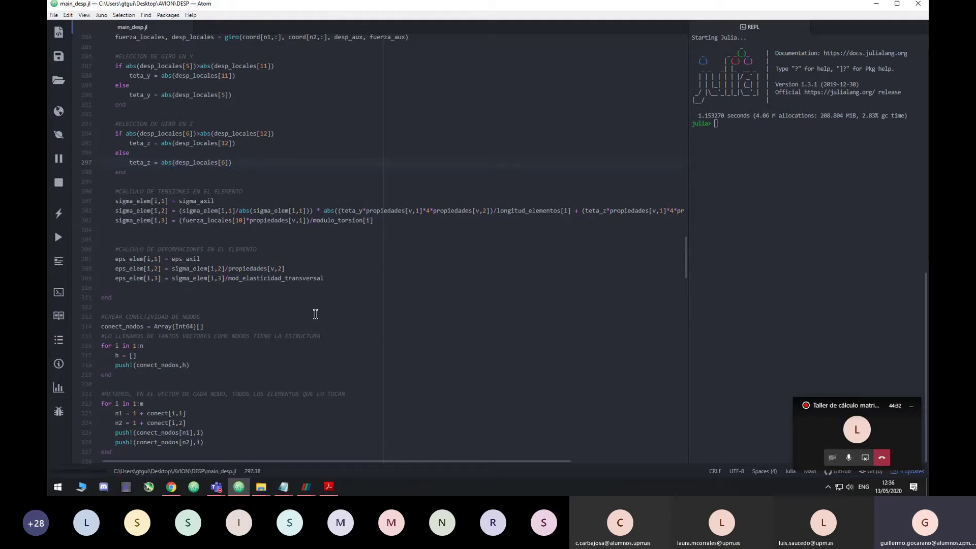
scroll(314, 314, "down", 2)
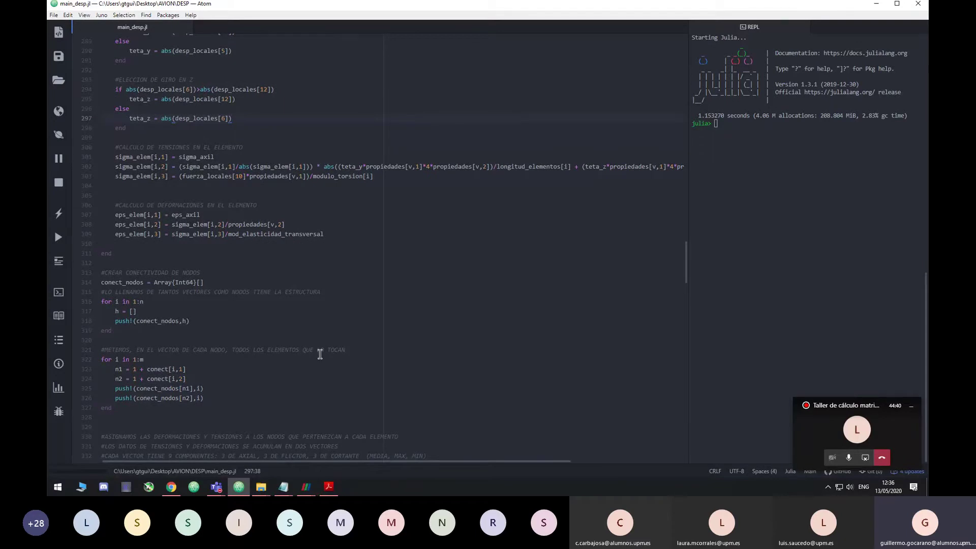
scroll(288, 287, "down", 3)
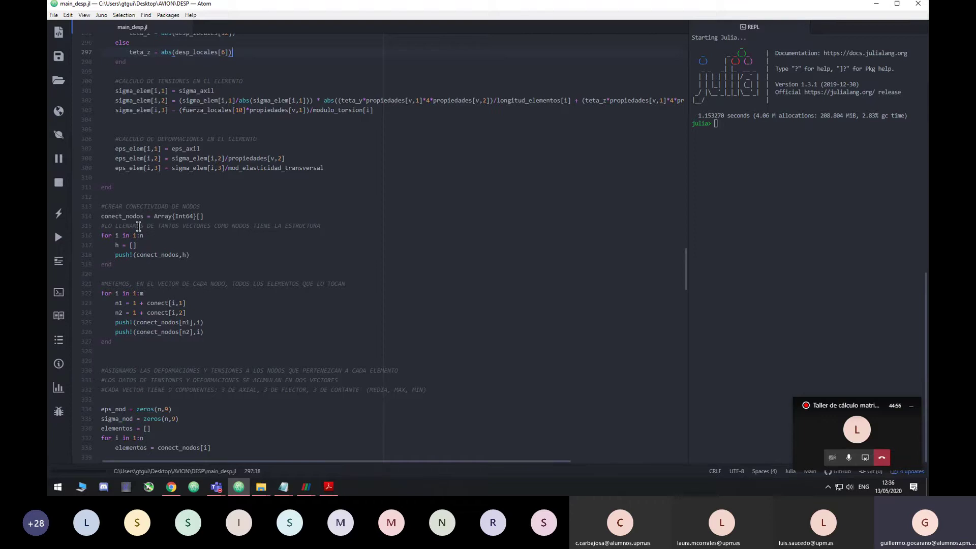
scroll(139, 227, "down", 1)
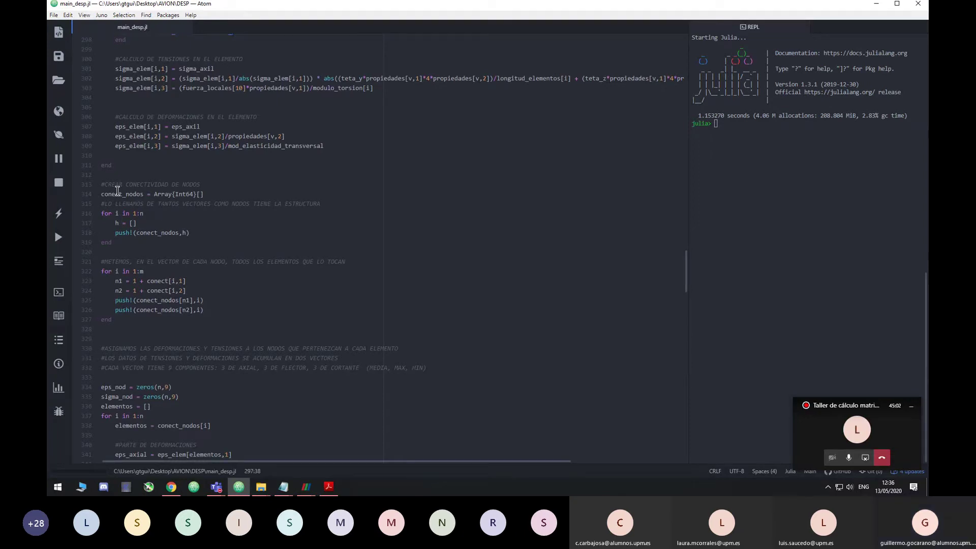
Step: Display conect_nodos in the Julia REPL and inspect the first node's list of connected elements
left_click(720, 275)
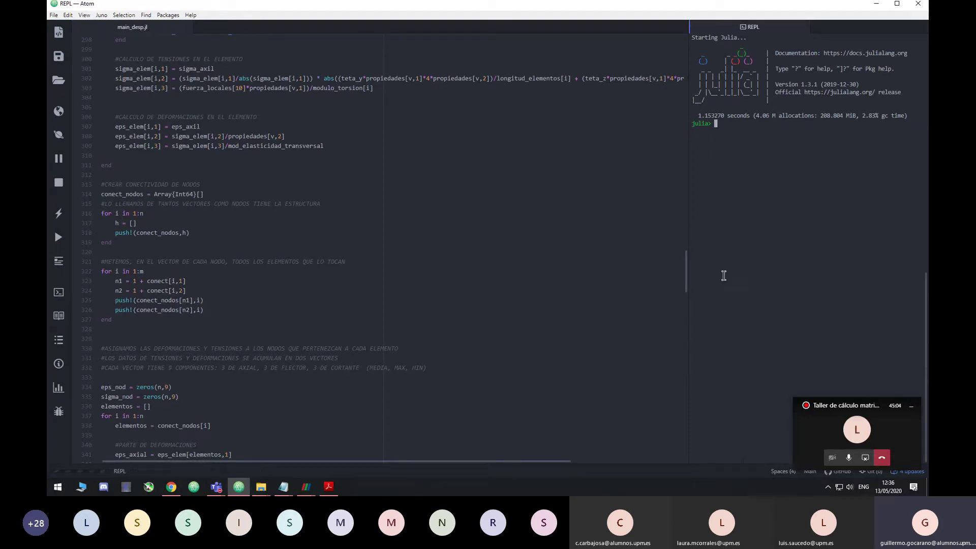
type("conect_nodos")
key("Return")
scroll(740, 186, "up", 4)
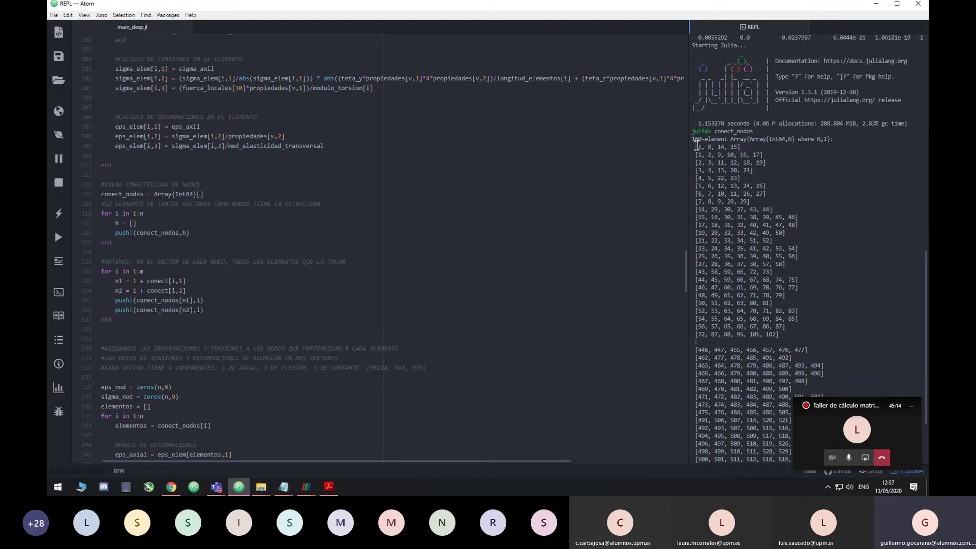
left_click_drag(697, 147, 742, 147)
left_click(744, 153)
Step: Examine the loop that assigns mean, maximum and minimum axial, bending and shear strains to each node in eps_nod
scroll(253, 256, "down", 3)
scroll(337, 188, "down", 3)
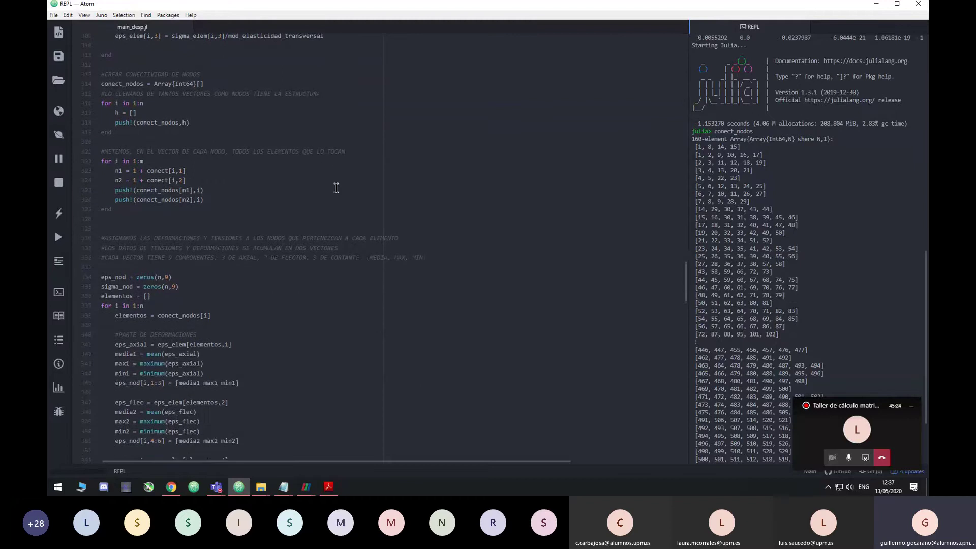
scroll(204, 183, "up", 2)
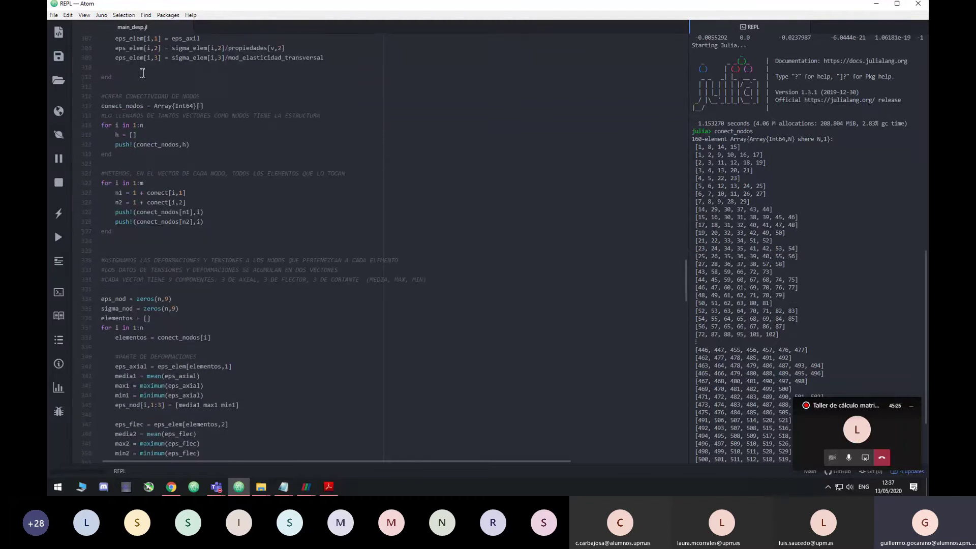
scroll(175, 189, "down", 4)
scroll(182, 238, "down", 1)
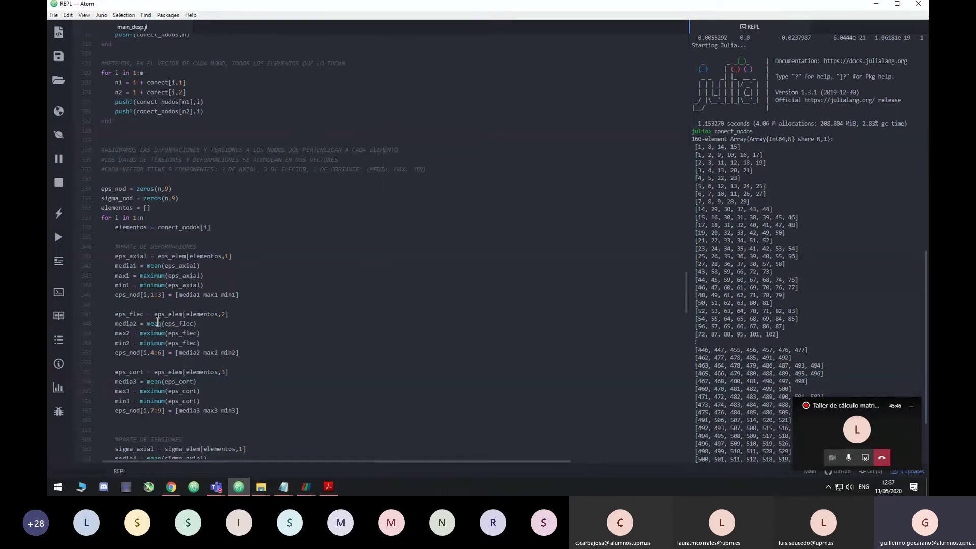
Step: Display eps_nod in the Julia REPL and widen the REPL pane to inspect its strain columns
scroll(294, 342, "down", 2)
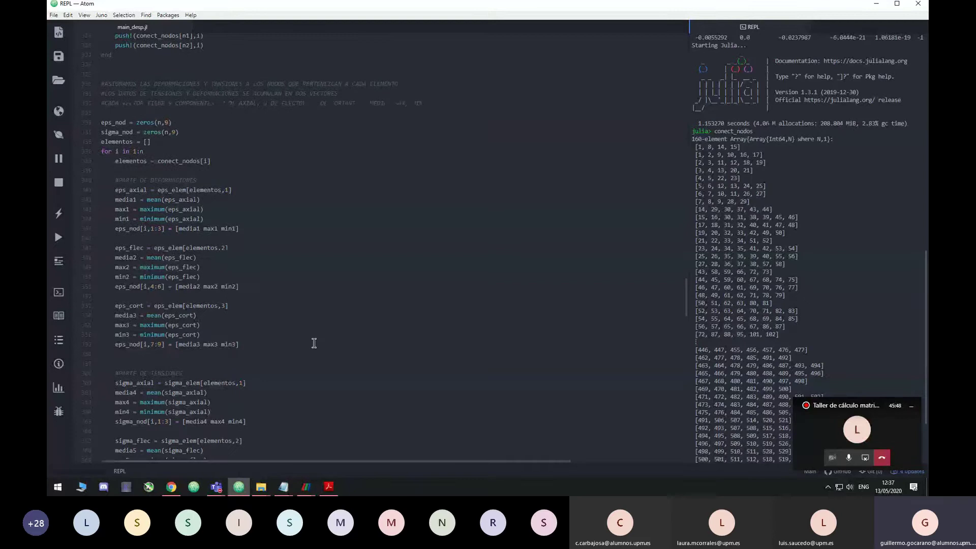
scroll(743, 393, "down", 4)
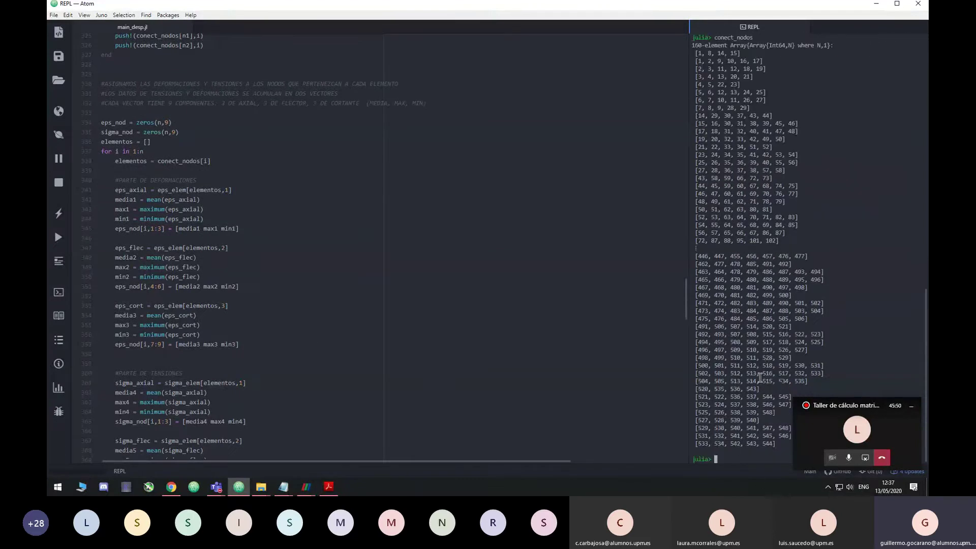
type("eps_nod")
key("Return")
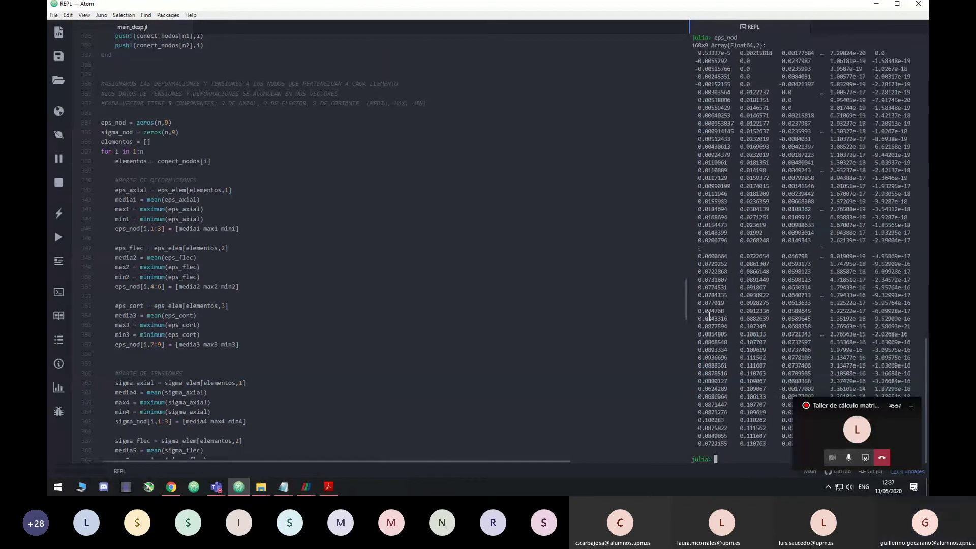
left_click_drag(687, 315, 559, 276)
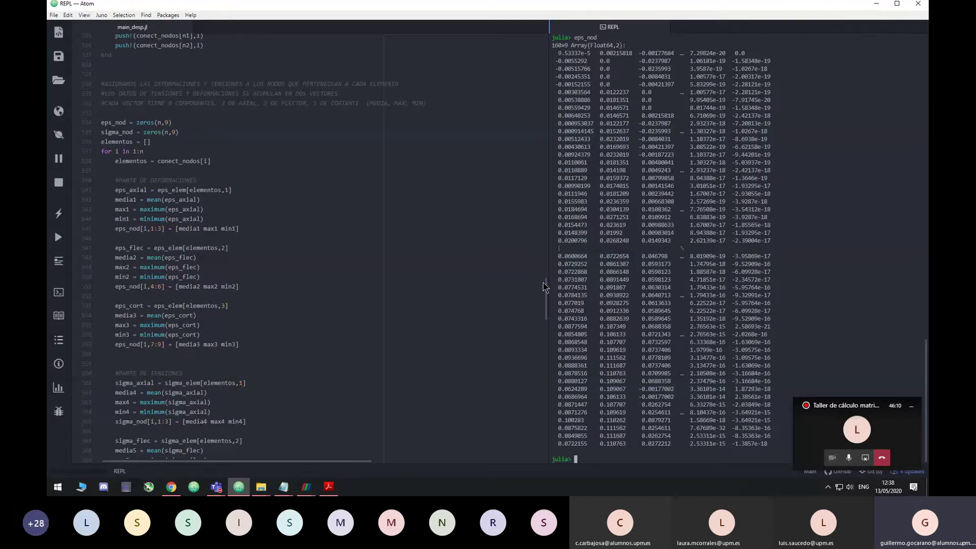
left_click_drag(543, 283, 671, 282)
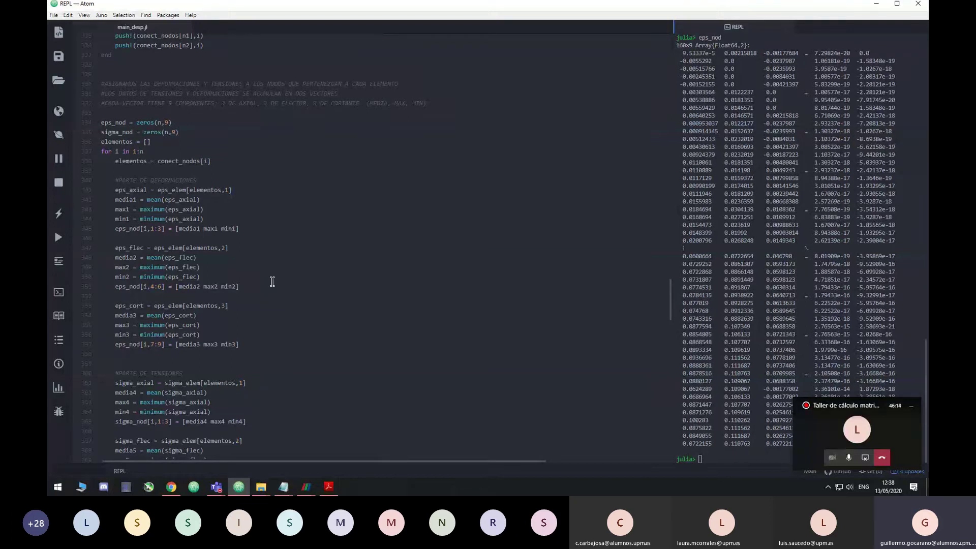
Step: Examine the stress part of the loop that assigns mean, maximum and minimum axial, bending and shear stresses to sigma_nod
scroll(272, 281, "down", 5)
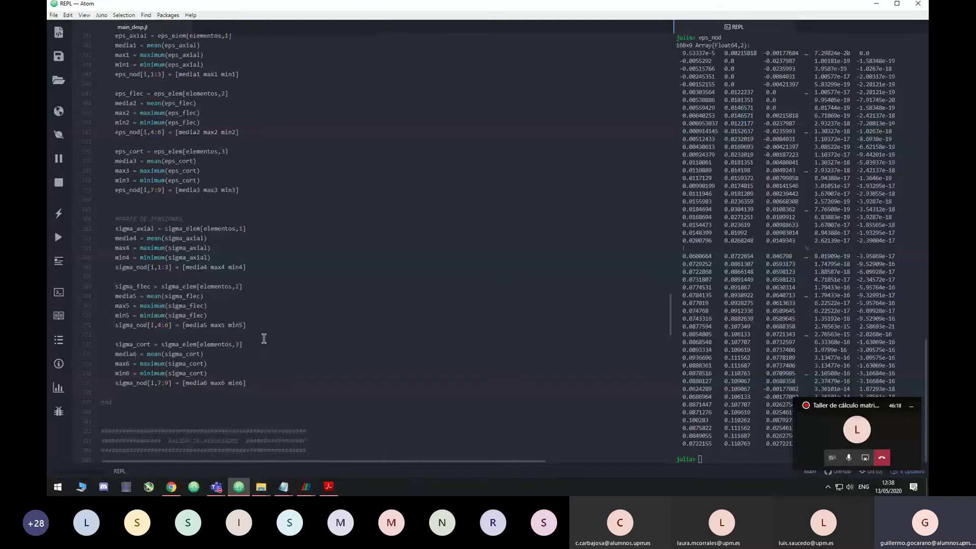
scroll(295, 290, "down", 5)
scroll(296, 291, "up", 3)
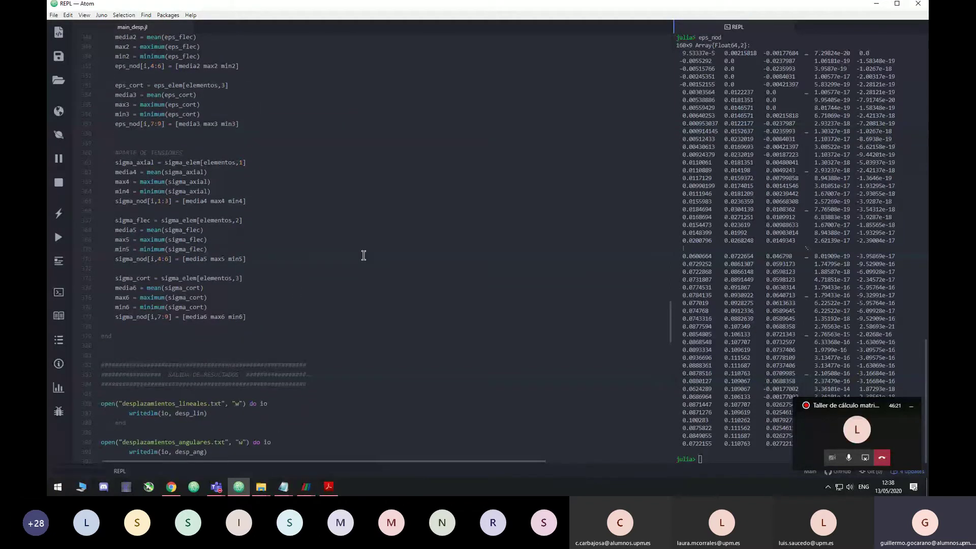
scroll(475, 305, "down", 2)
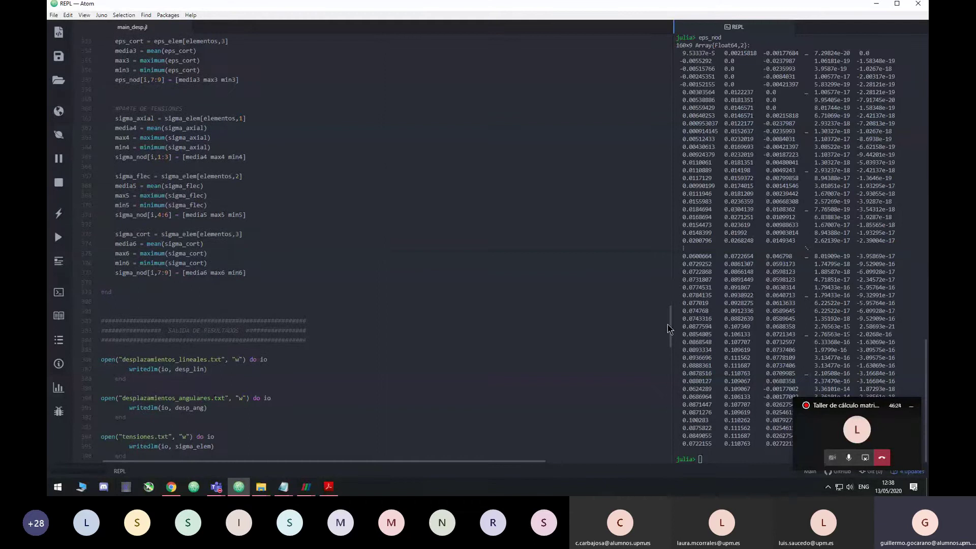
Step: Examine the results output code that writes displacements, stresses, strains, forces and moments to text files, down to the ParaView section
left_click_drag(668, 329, 670, 361)
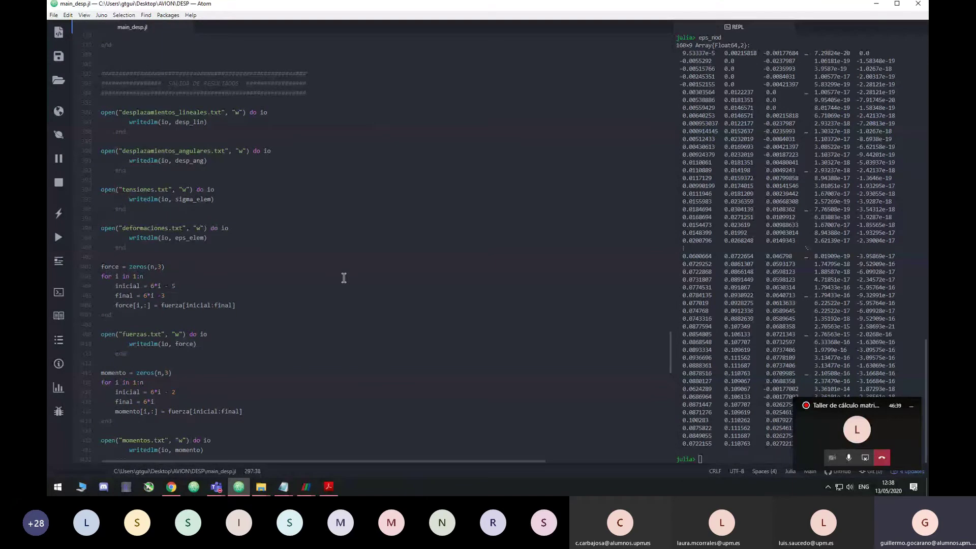
scroll(213, 305, "down", 1)
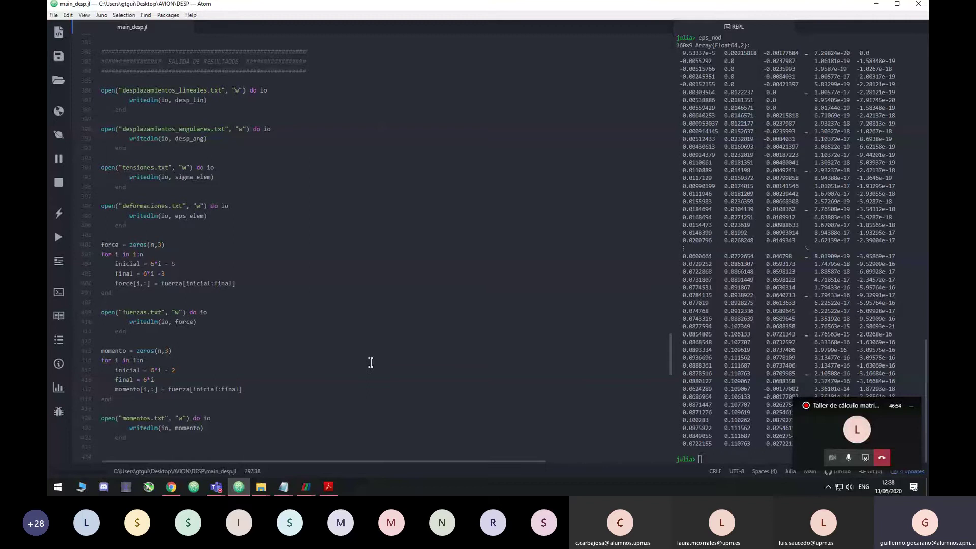
scroll(419, 305, "down", 3)
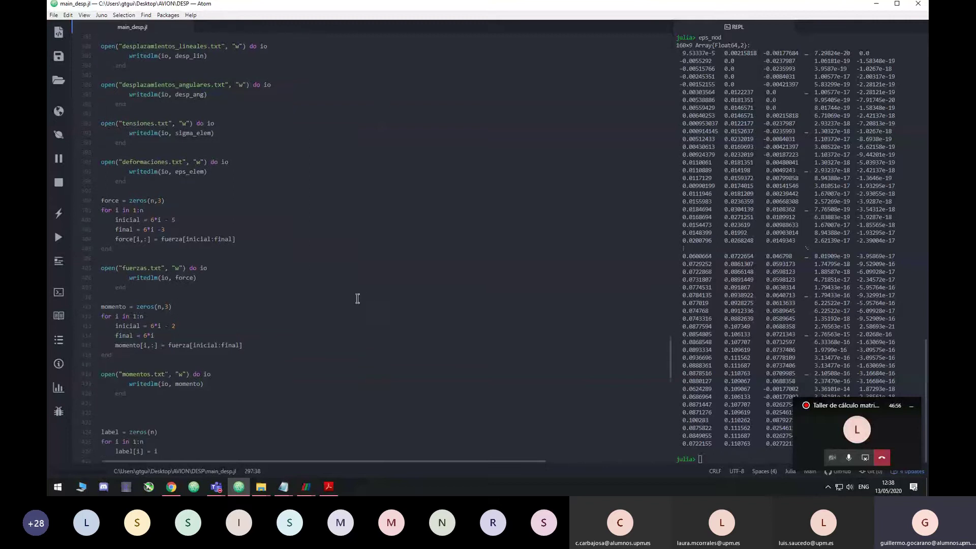
scroll(284, 285, "down", 9)
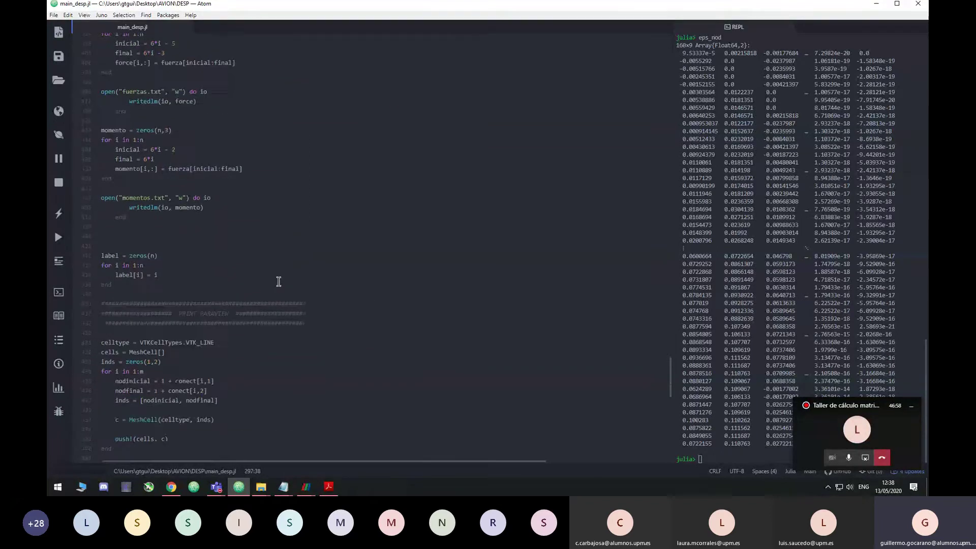
scroll(296, 287, "down", 2)
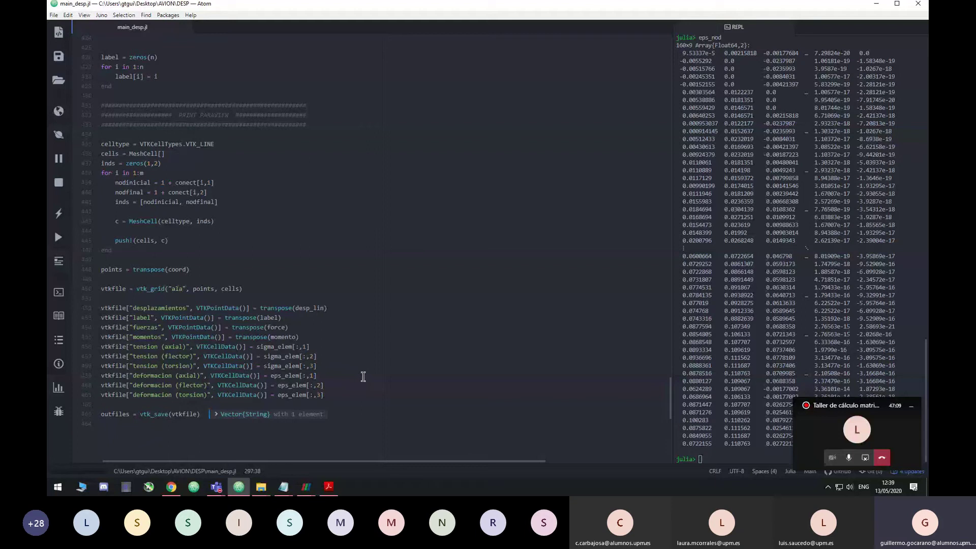
Step: Consult the WriteVTK README in Chrome for the supported unstructured .vtu grid format, then return to the script
left_click(171, 486)
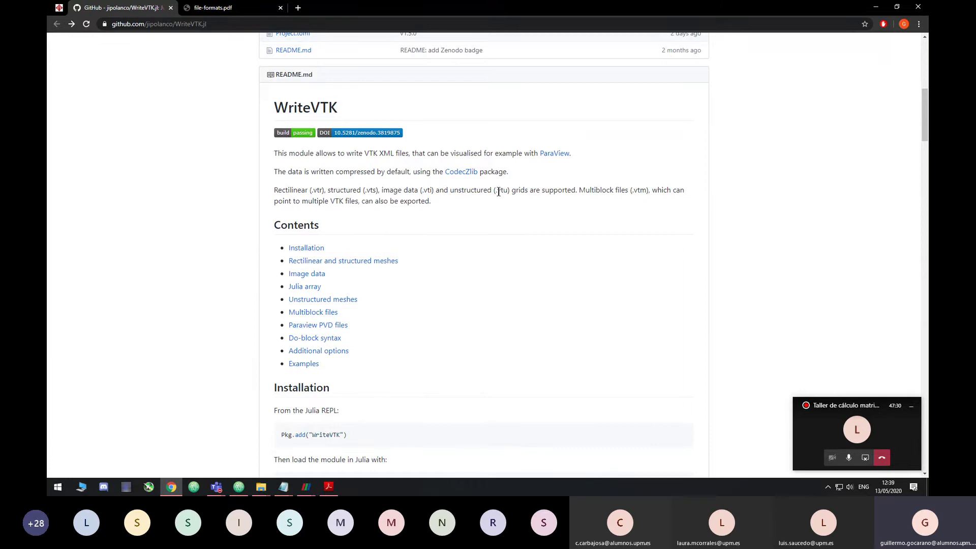
left_click_drag(495, 190, 508, 190)
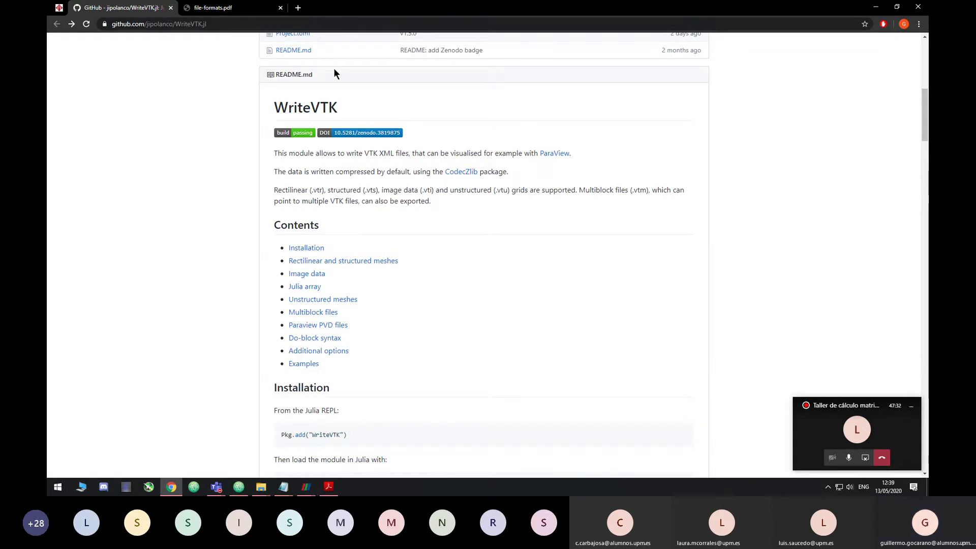
left_click(875, 7)
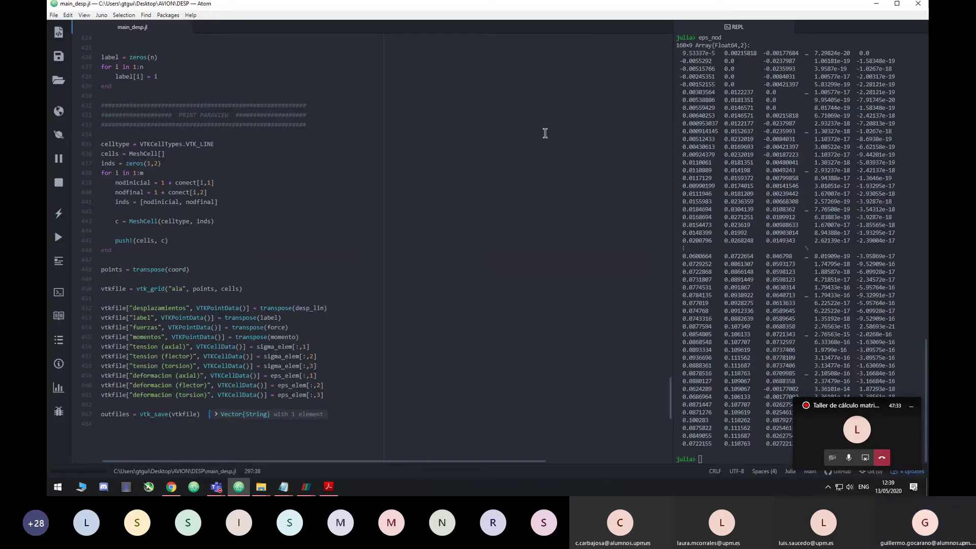
Step: Look up the linear and non-linear VTK cell types in file-formats.pdf in Chrome
scroll(250, 204, "down", 1)
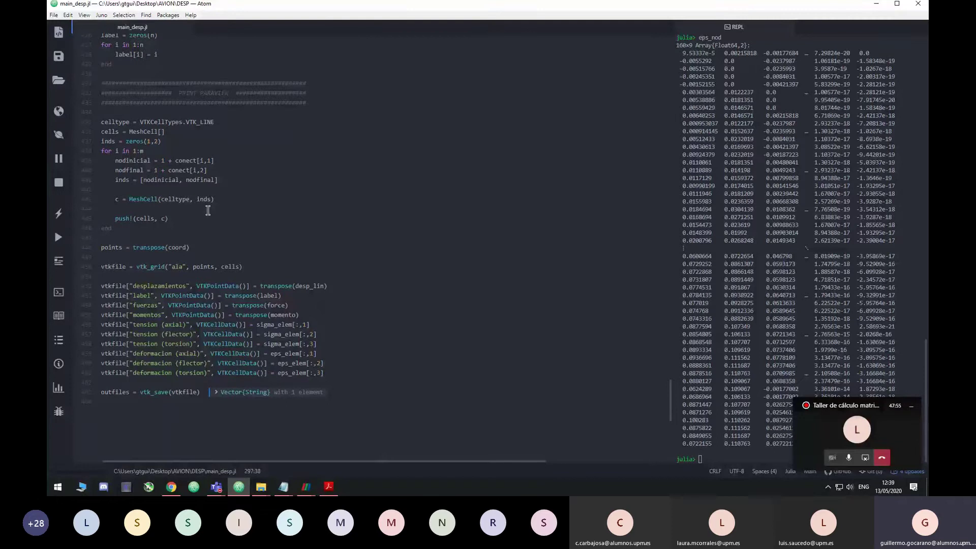
left_click(238, 486)
left_click(171, 487)
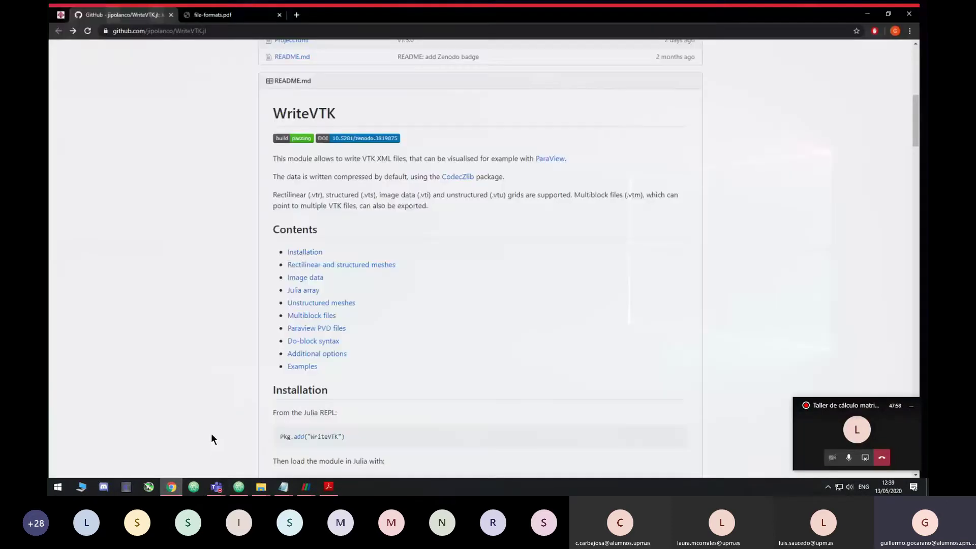
left_click(250, 10)
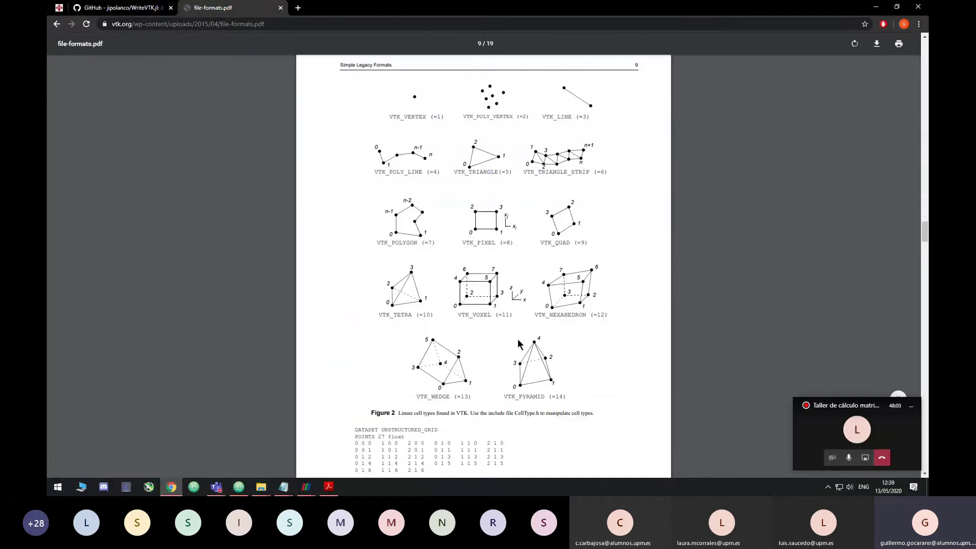
scroll(541, 180, "down", 6)
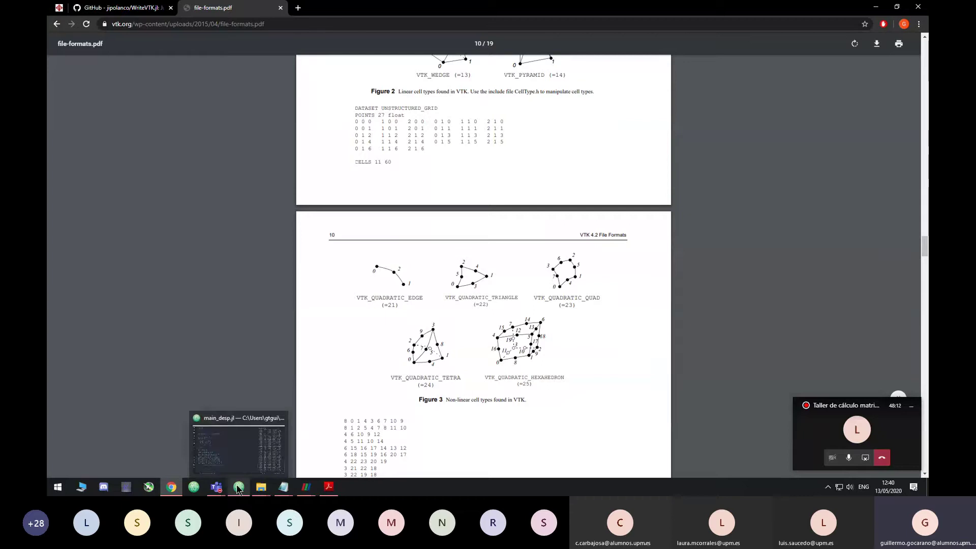
Step: Switch back to Atom and examine the VTK_LINE cell type and the MeshCell array definition in main_desp.jl
left_click(239, 489)
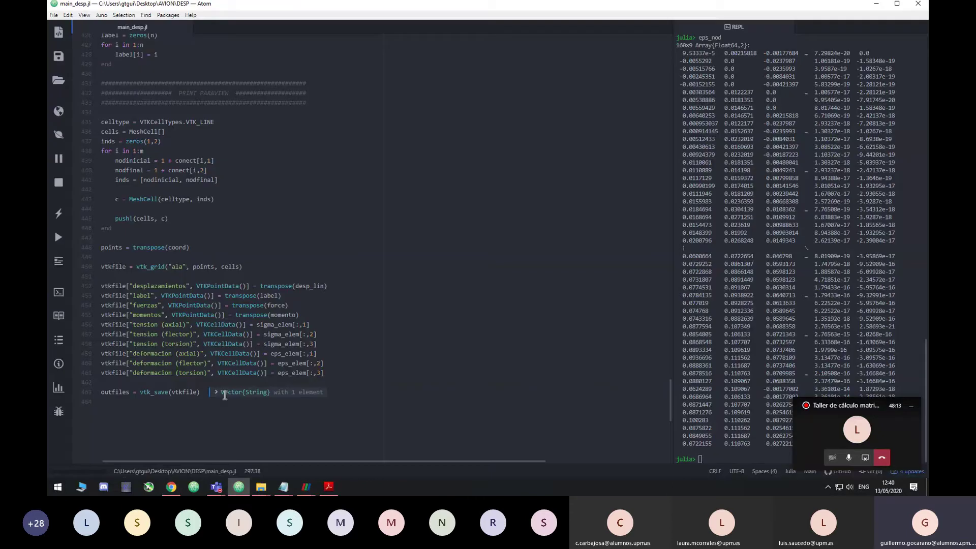
scroll(272, 345, "up", 1)
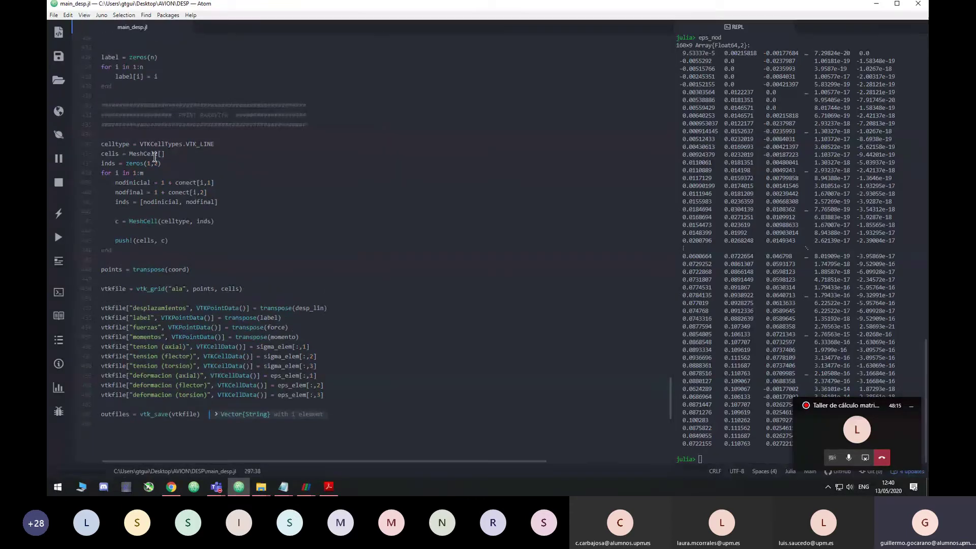
left_click_drag(143, 144, 213, 147)
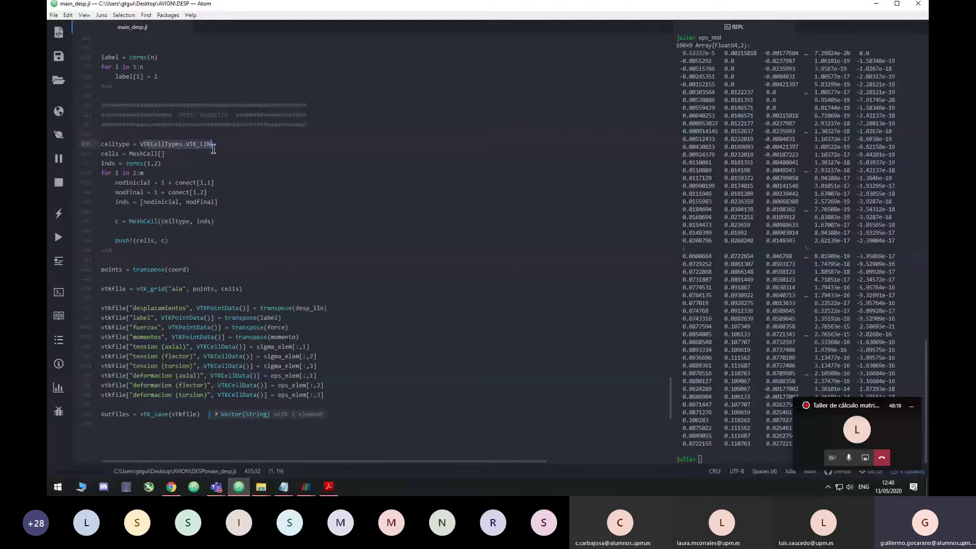
left_click(212, 155)
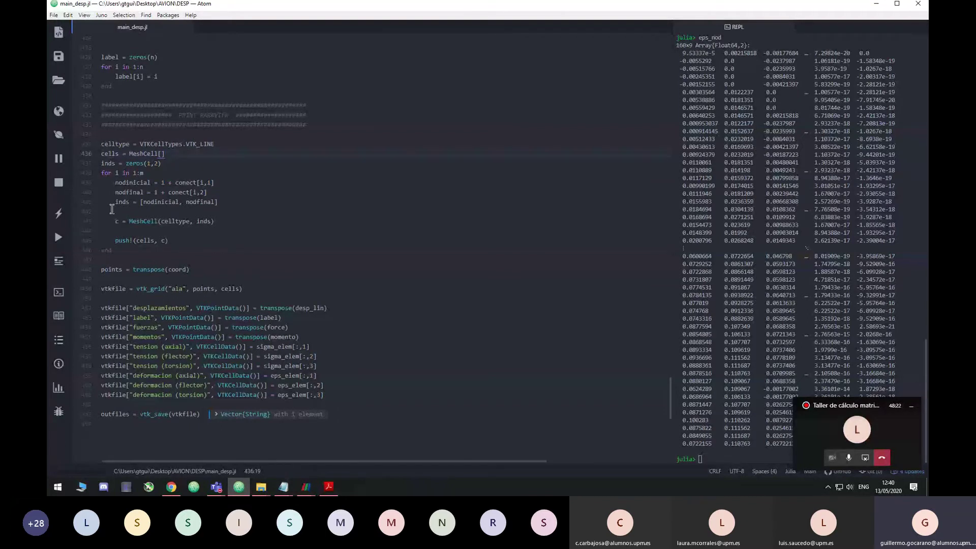
Step: Examine the vtk_grid call for "ala" with its points and cells, and the point and cell data assigned to vtkfile
left_click_drag(101, 288, 230, 288)
left_click(178, 289)
left_click(267, 288)
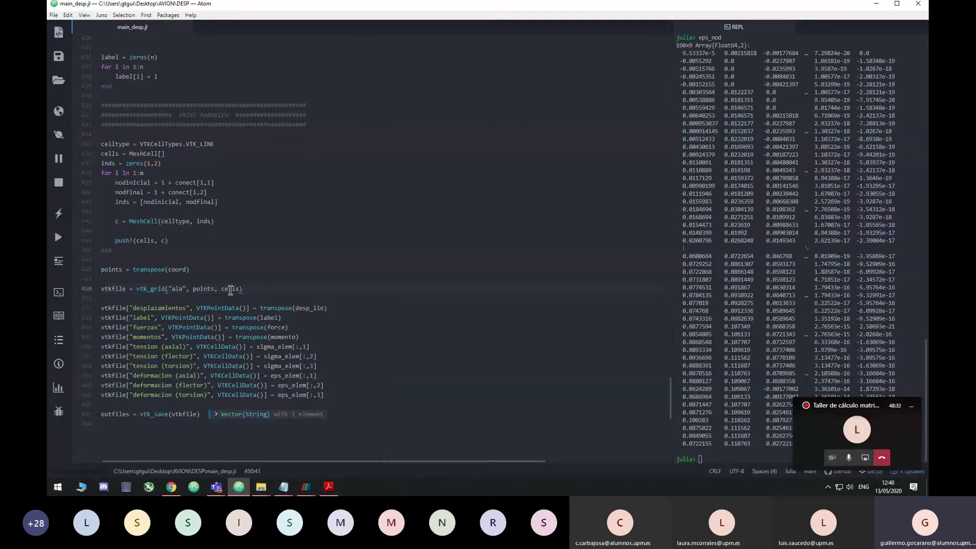
left_click_drag(137, 290, 162, 292)
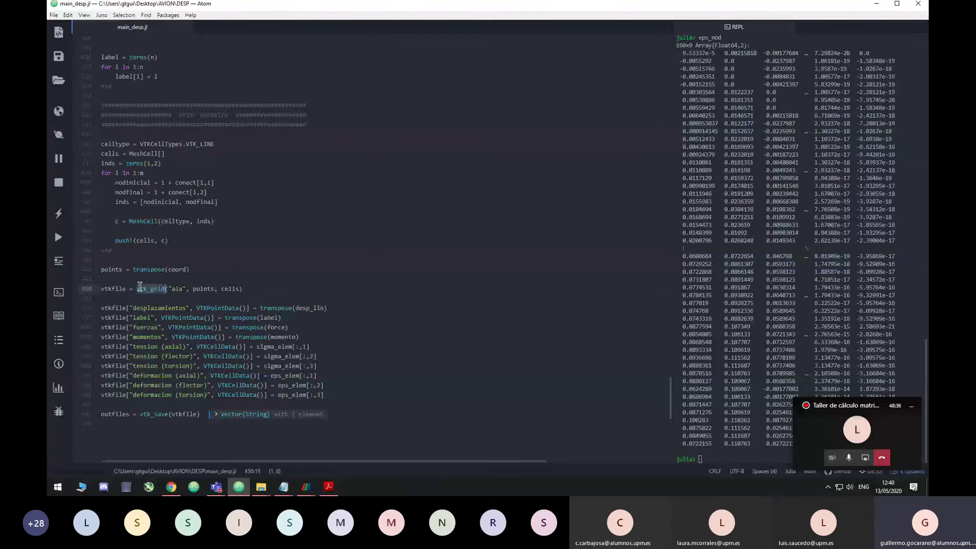
left_click(259, 288)
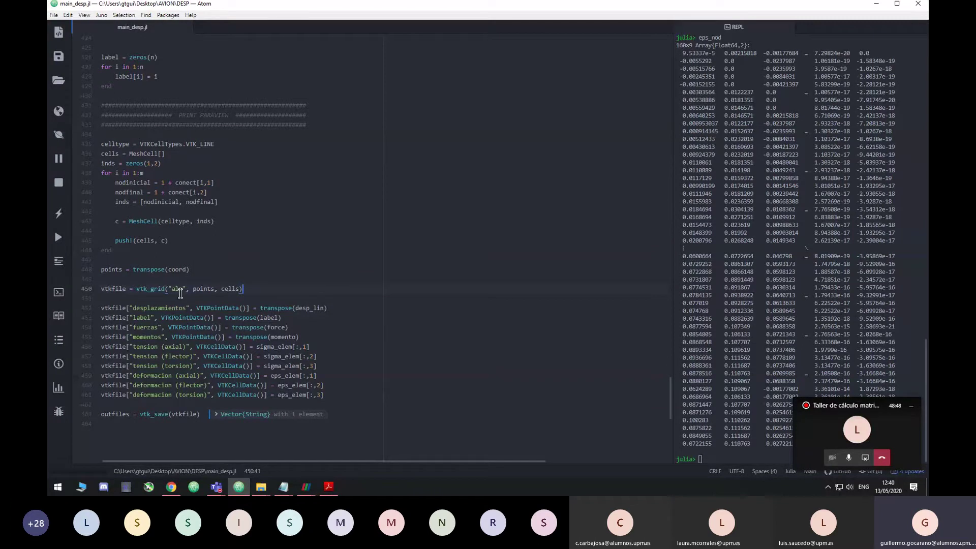
scroll(344, 334, "down", 1)
scroll(344, 334, "down", 1)
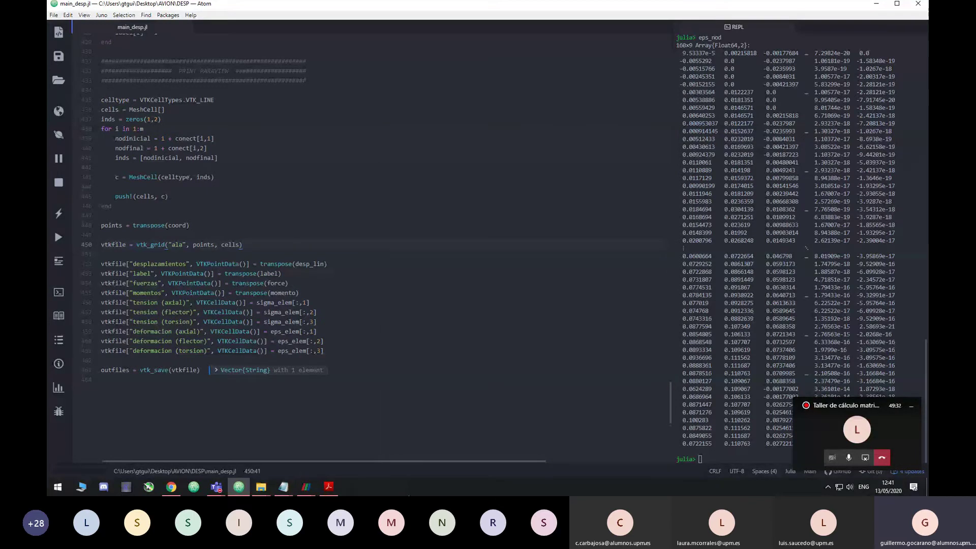
Step: Switch to the ParaView window containing ala.vtu and examine the wing truss on the aircraft from several angles
left_click(306, 488)
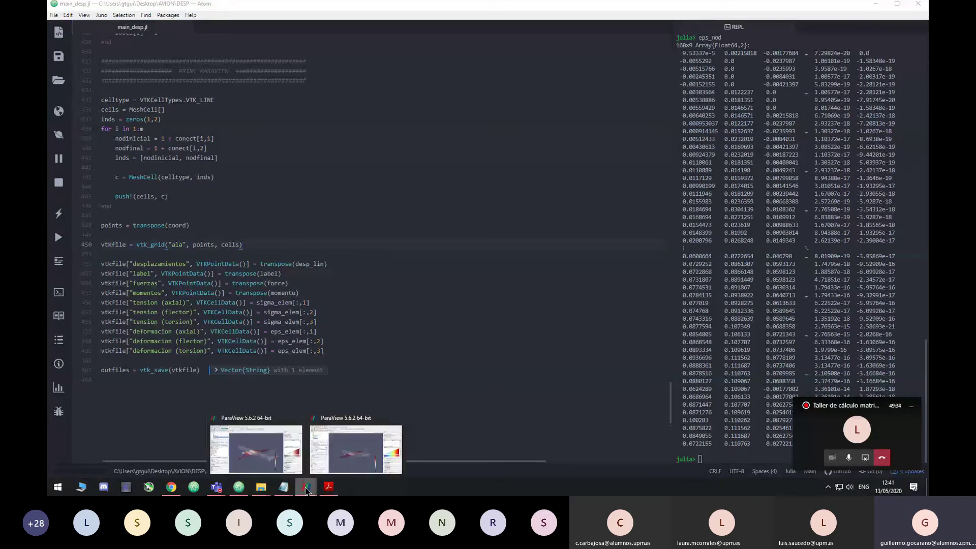
left_click(267, 455)
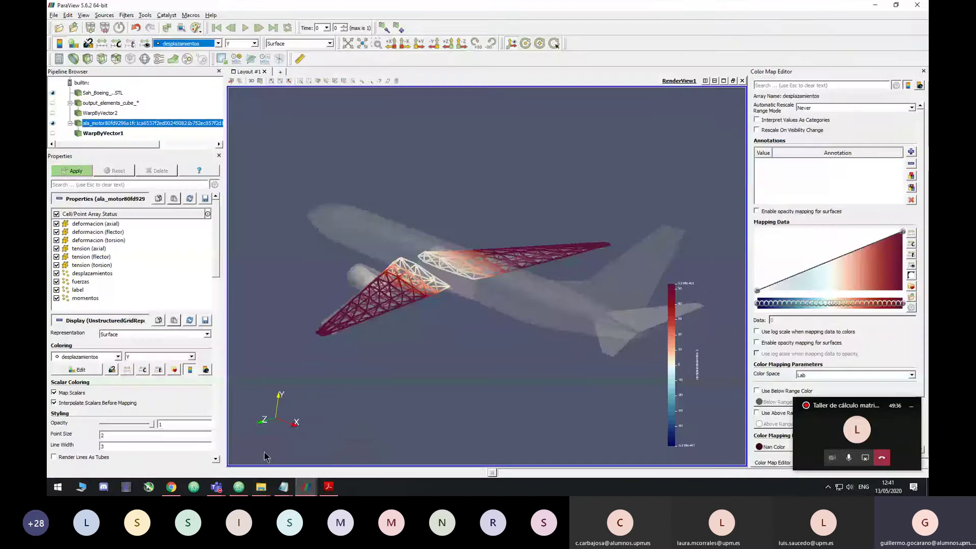
mouse_move(319, 479)
left_click(331, 449)
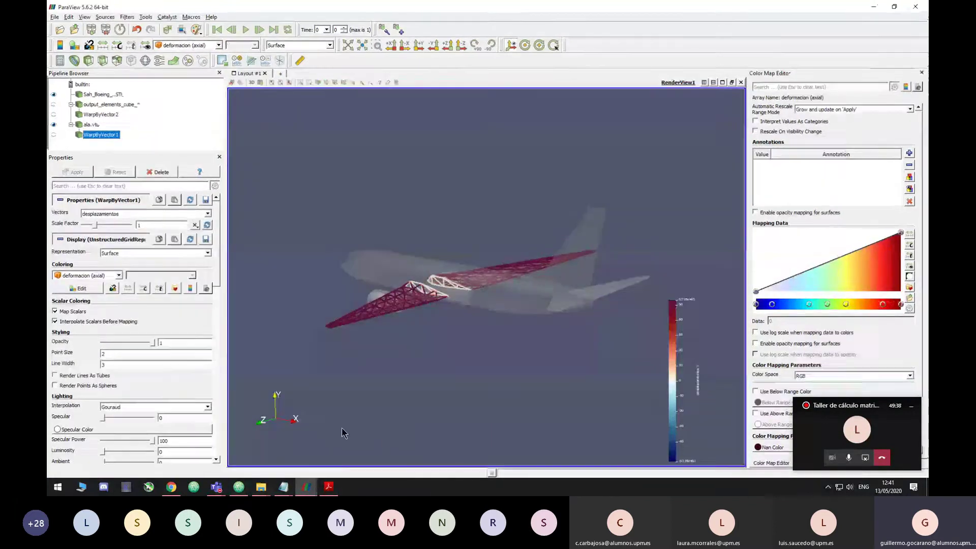
left_click_drag(489, 291, 485, 303)
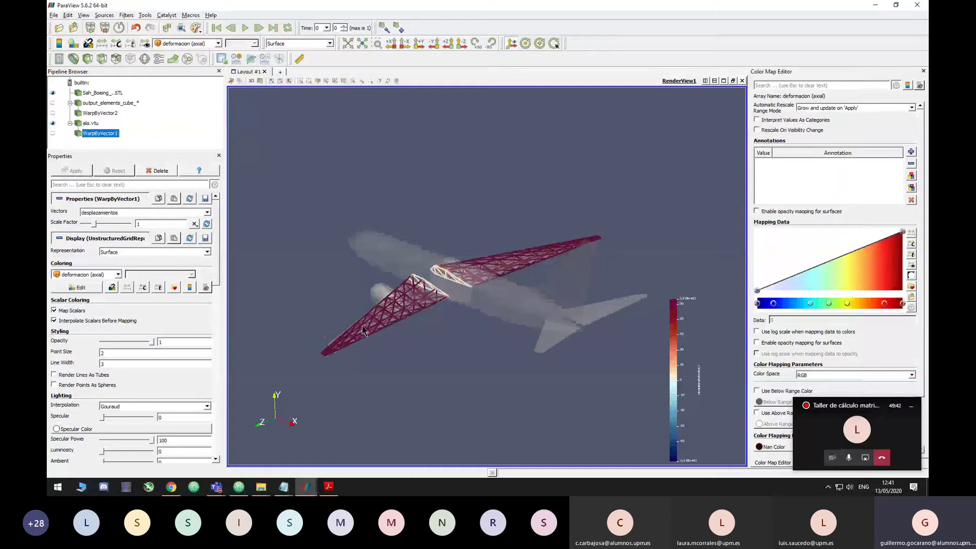
left_click_drag(454, 339, 543, 320)
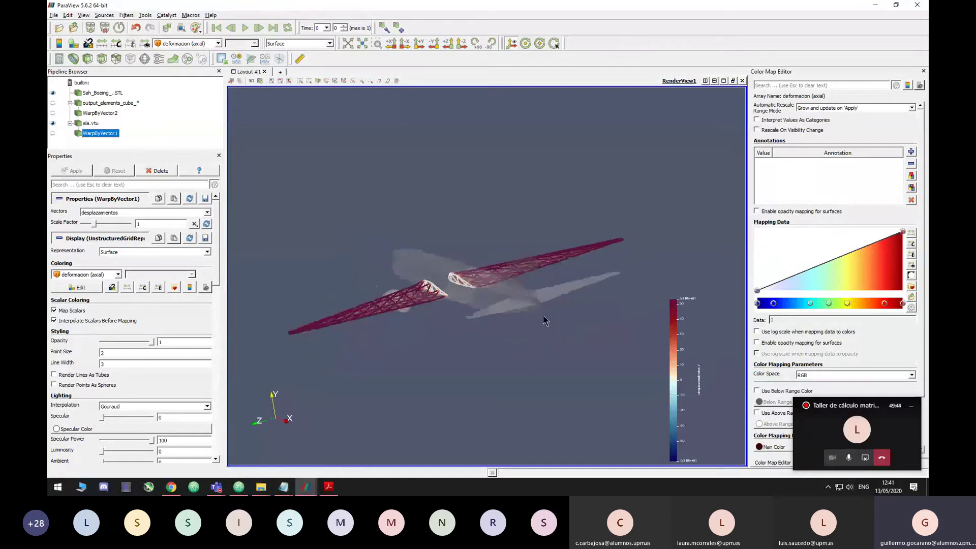
left_click_drag(406, 317, 528, 322)
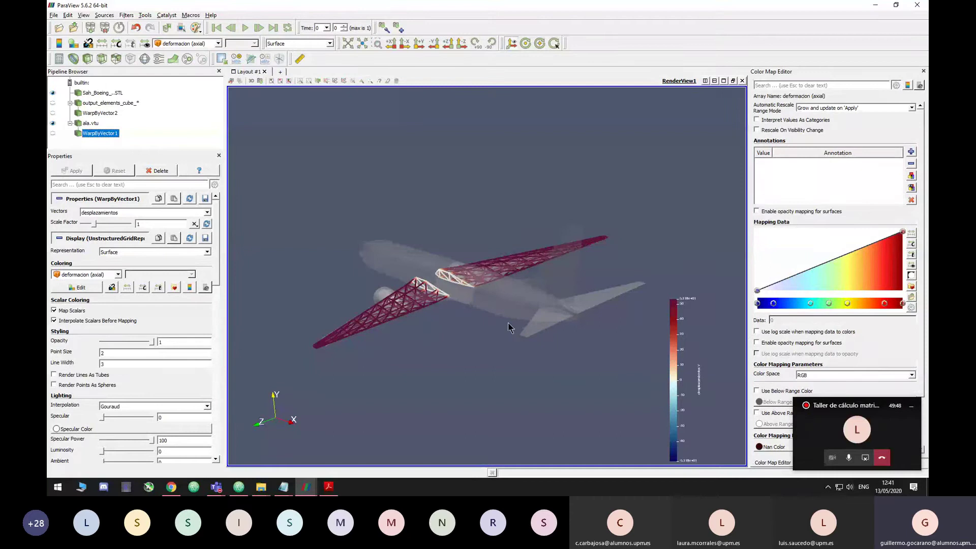
left_click_drag(508, 322, 469, 341)
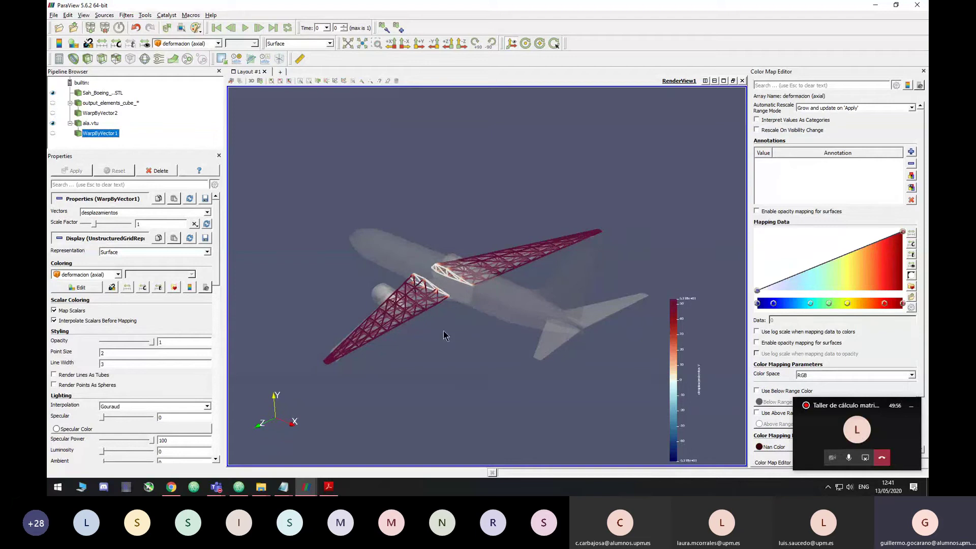
Step: Select ala.vtu in the pipeline and review the data arrays available for colouring the wing truss
mouse_move(446, 334)
left_mouse_down()
mouse_move(457, 327)
mouse_move(431, 333)
left_mouse_up()
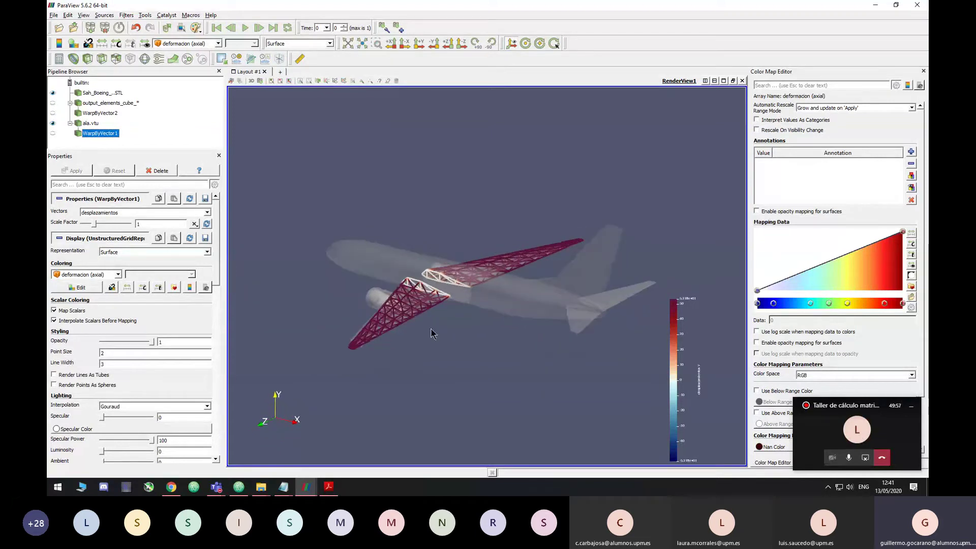
left_click(92, 122)
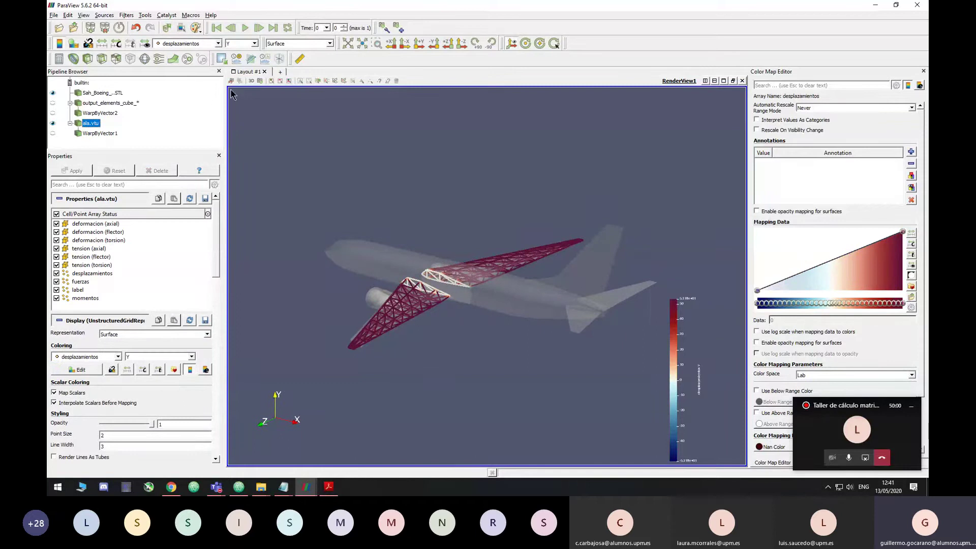
left_click(217, 44)
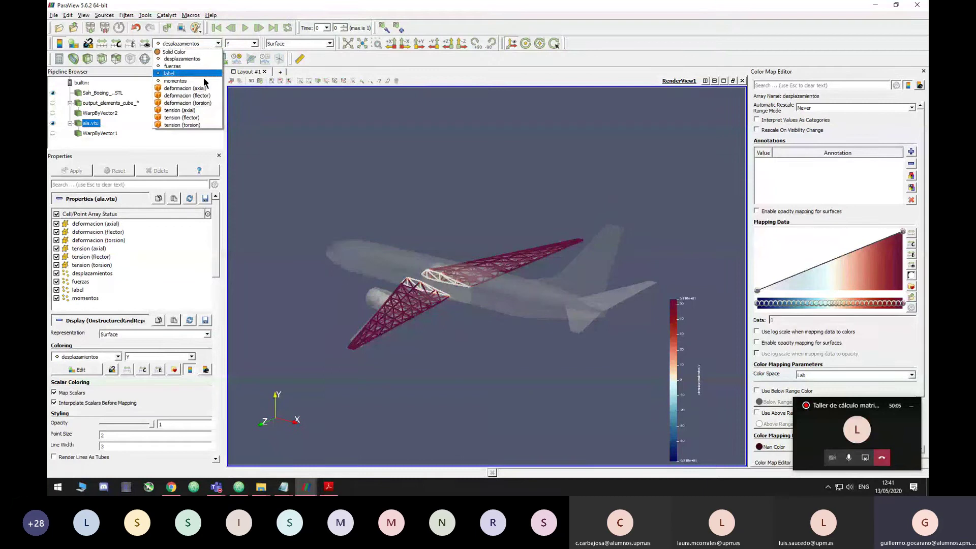
left_click(395, 293)
left_click_drag(395, 293, 399, 311)
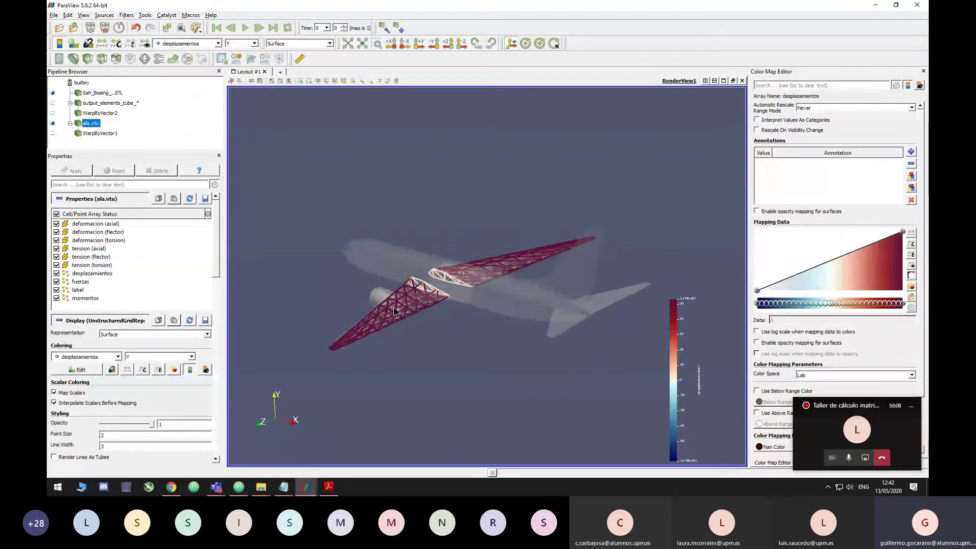
left_click(255, 44)
Step: Switch to Atom and examine the desplazamientos and fuerzas point data lines of vtkfile in main_desp.jl
left_click(239, 489)
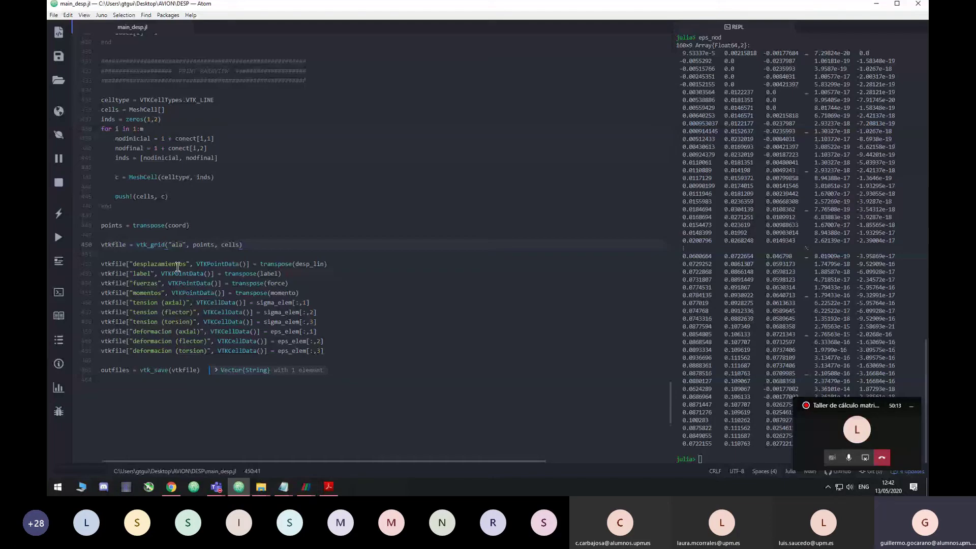
left_click(323, 264)
left_click(314, 283)
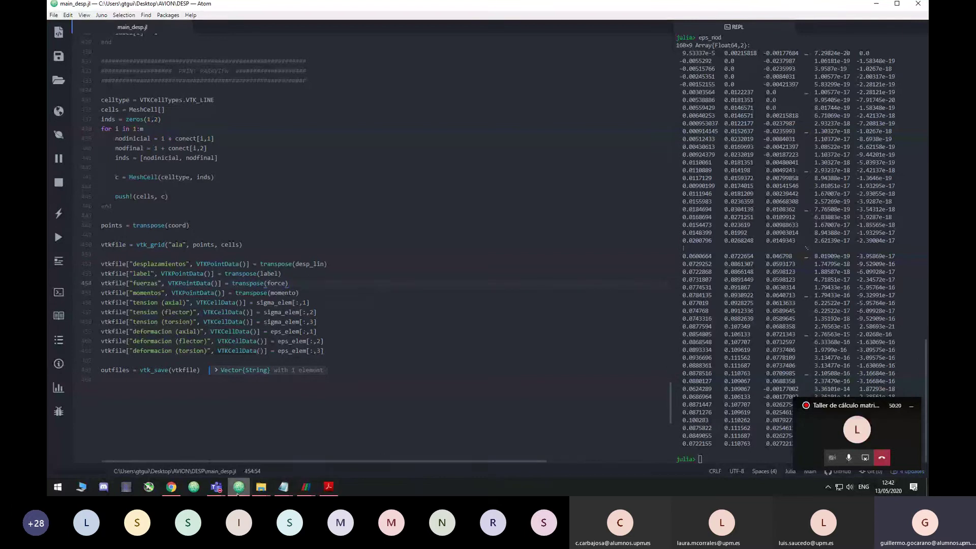
Step: Switch back to ParaView and colour ala.vtu by the X component of desplazamientos to inspect the wings
left_click(238, 493)
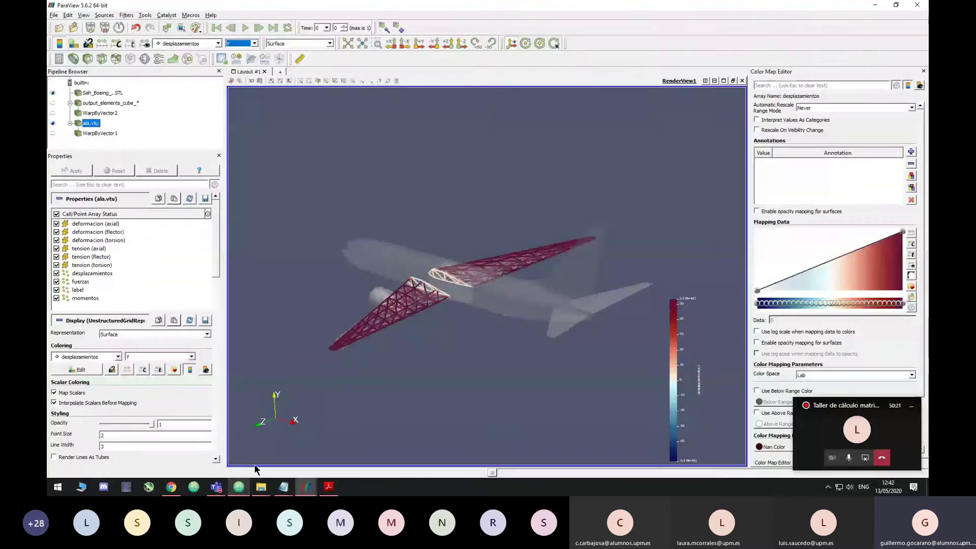
left_click(255, 44)
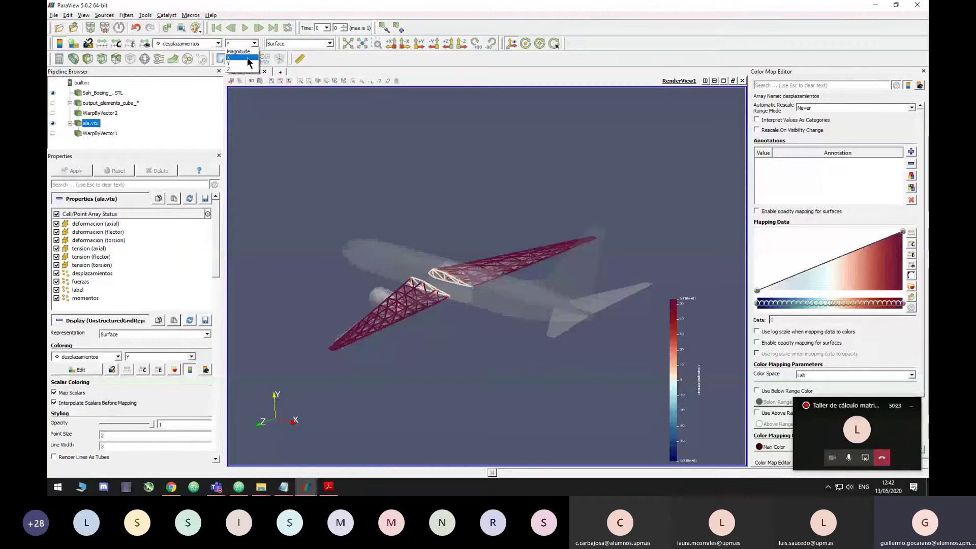
left_click(248, 58)
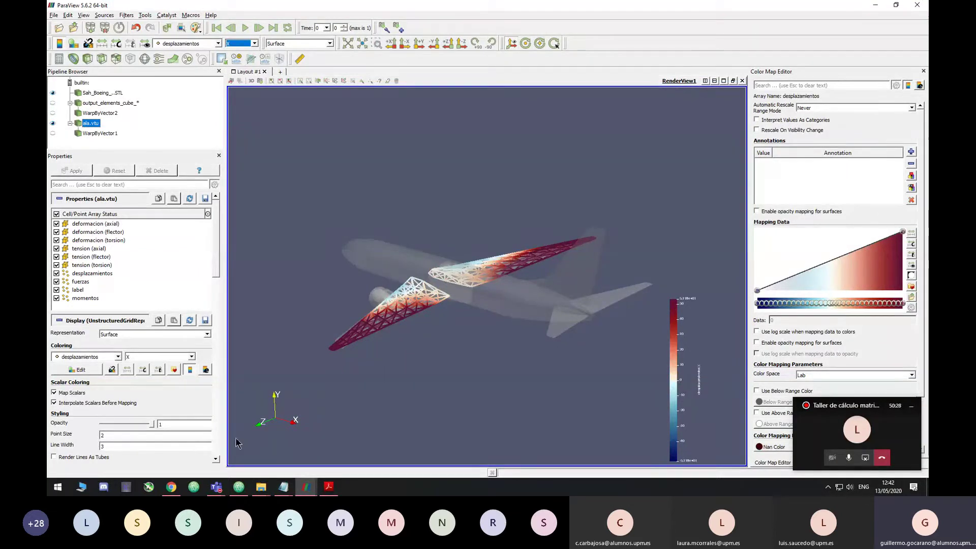
mouse_move(464, 307)
left_mouse_down()
mouse_move(453, 311)
mouse_move(458, 305)
left_mouse_up()
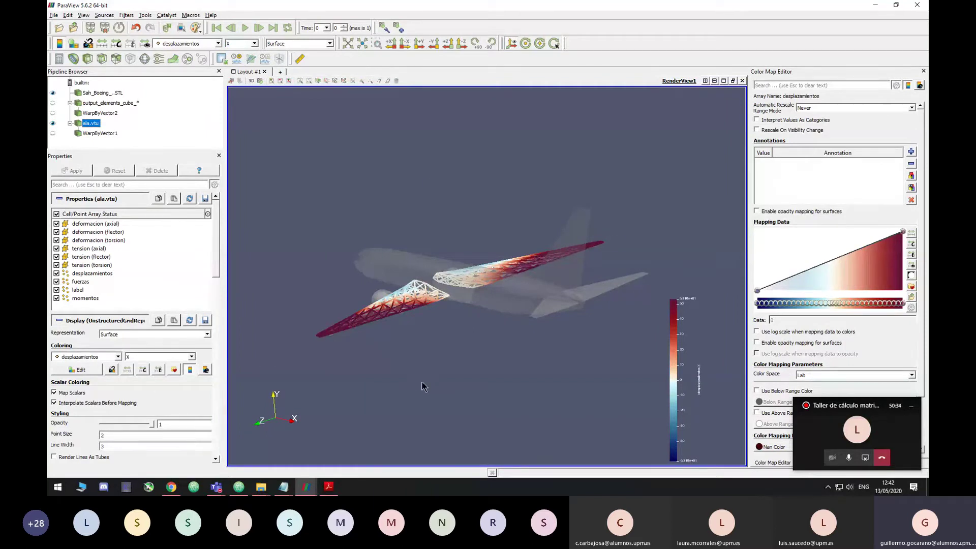
Step: Colour ala.vtu by the Y component of desplazamientos and examine the wing roots up close and the whole aircraft
left_click(256, 45)
left_click(249, 64)
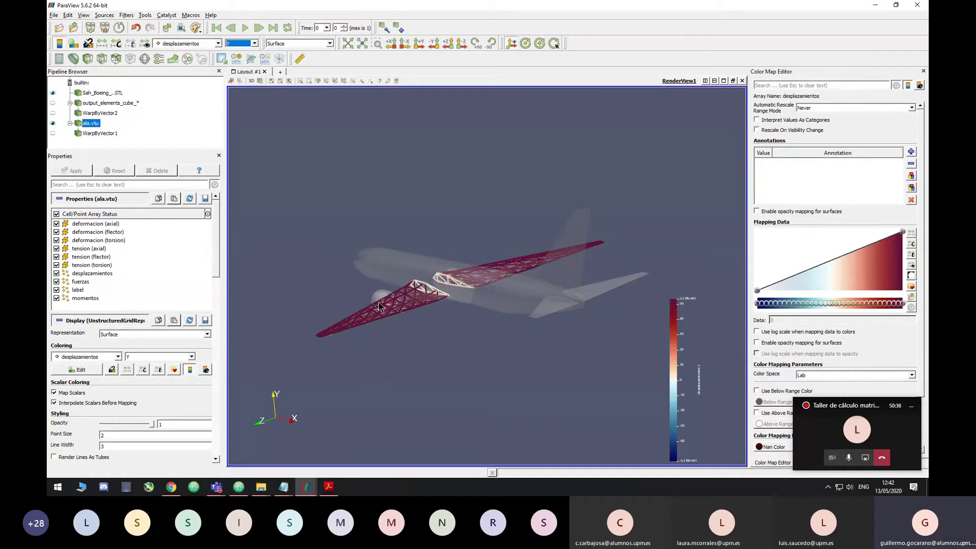
left_click_drag(379, 304, 342, 304)
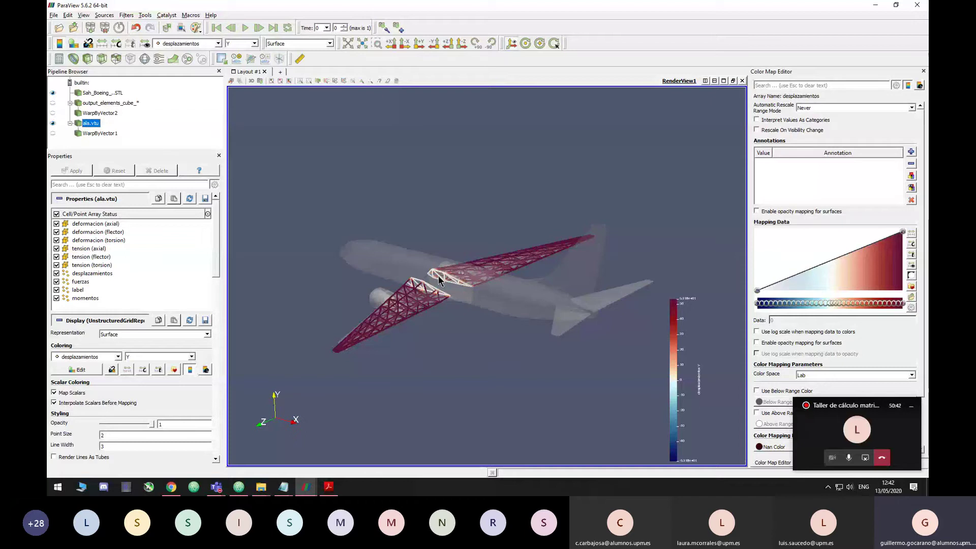
left_click_drag(469, 299, 451, 298)
scroll(451, 298, "up", 5)
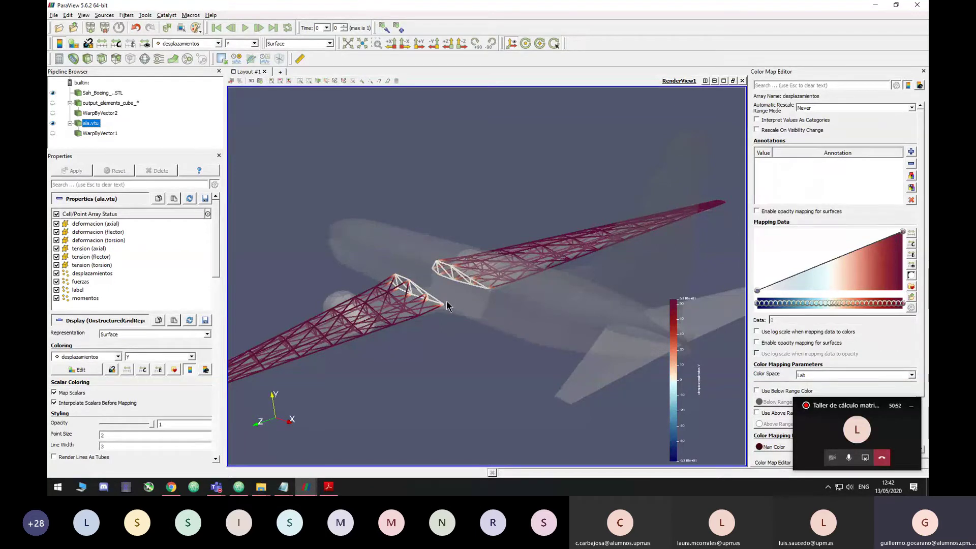
scroll(451, 311, "up", 2)
left_click_drag(453, 311, 477, 310)
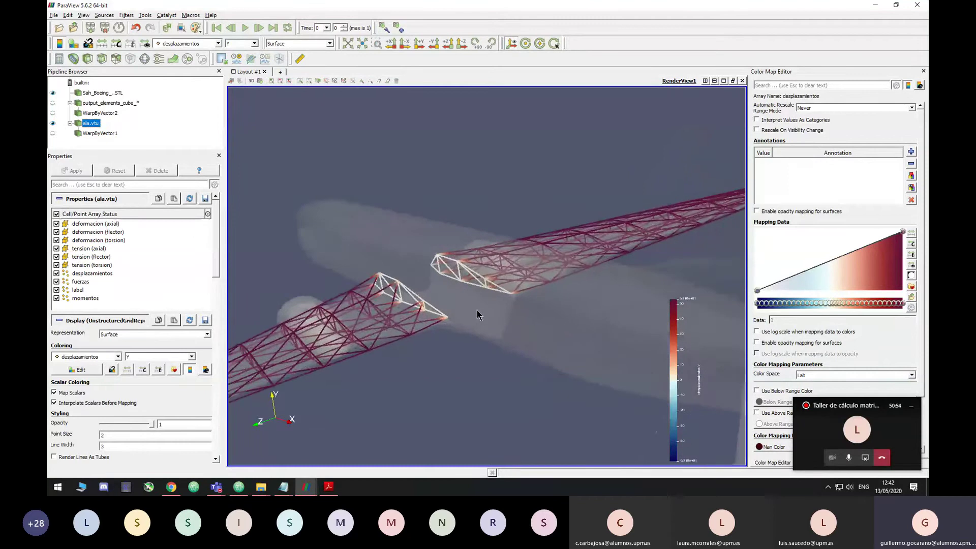
scroll(474, 311, "down", 5)
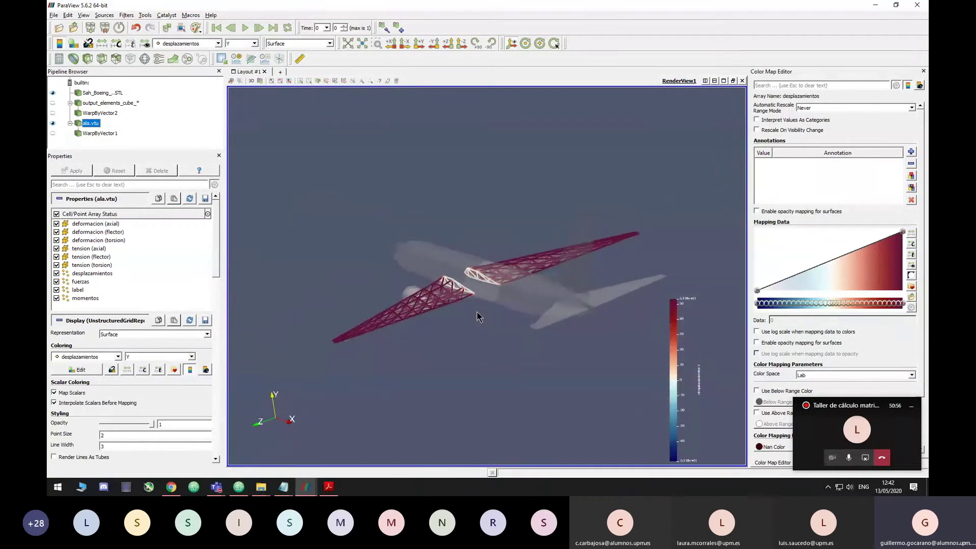
mouse_move(407, 315)
left_mouse_down()
mouse_move(418, 323)
mouse_move(423, 314)
left_mouse_up()
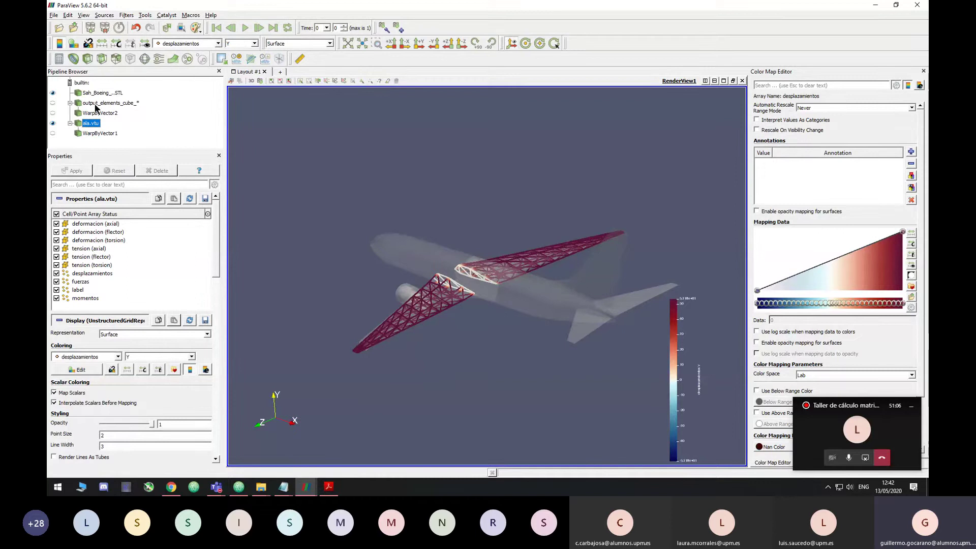
Step: Show WarpByVector1 together with ala.vtu and compare the deformed and undeformed wings from several angles
left_click(52, 133)
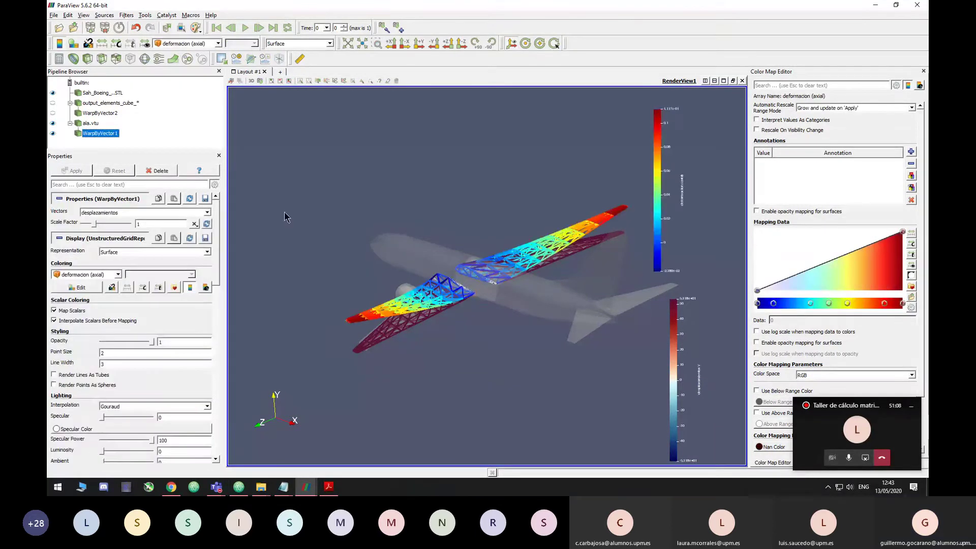
left_click_drag(407, 245, 404, 239)
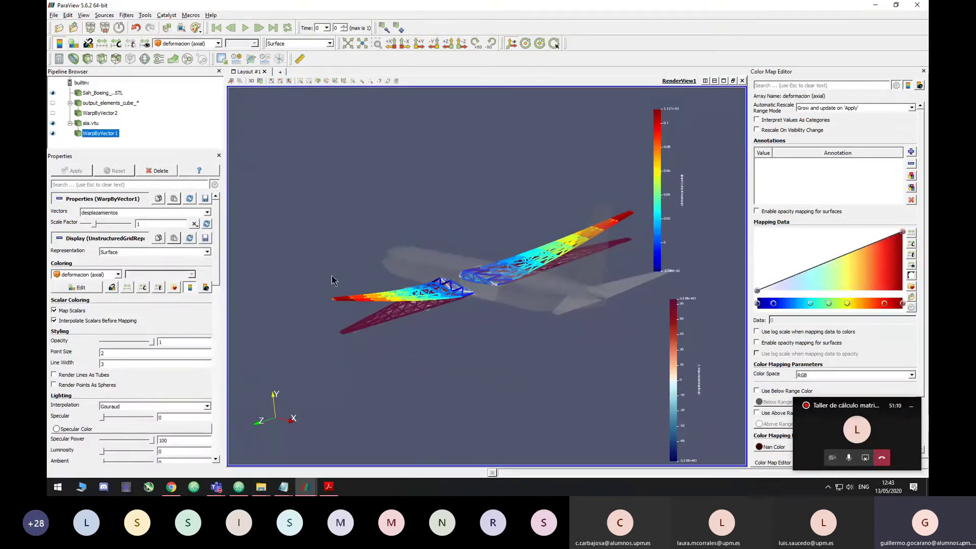
left_click_drag(390, 300, 435, 305)
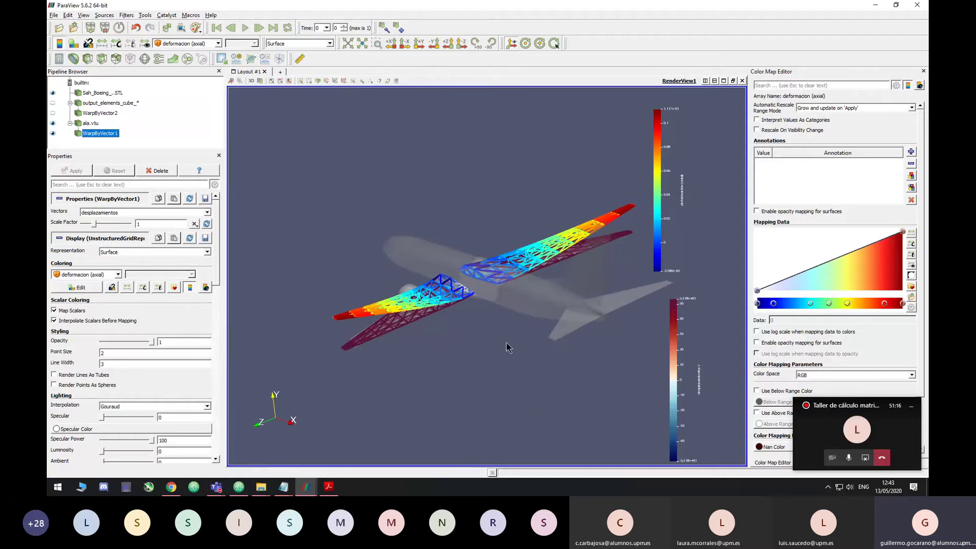
scroll(511, 300, "up", 3)
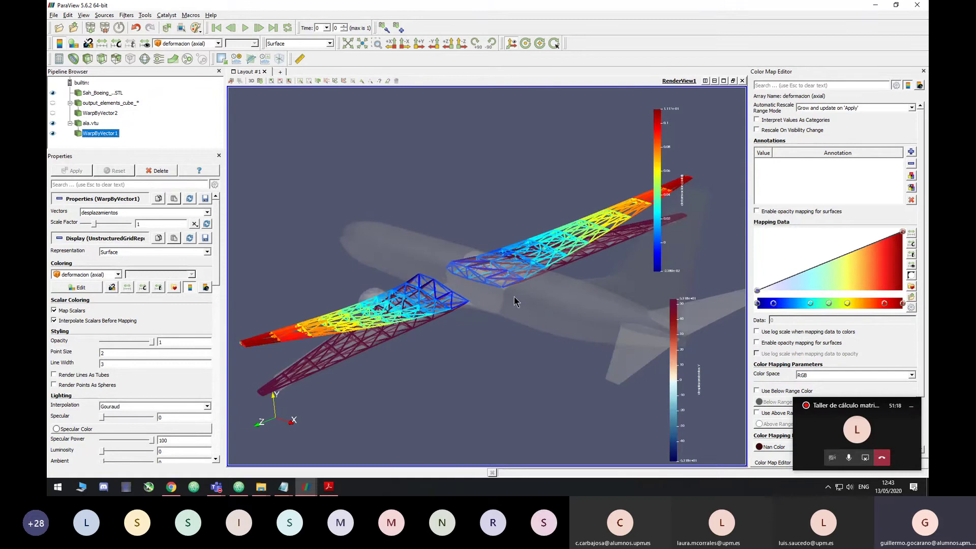
scroll(518, 304, "up", 2)
left_click_drag(518, 304, 544, 275)
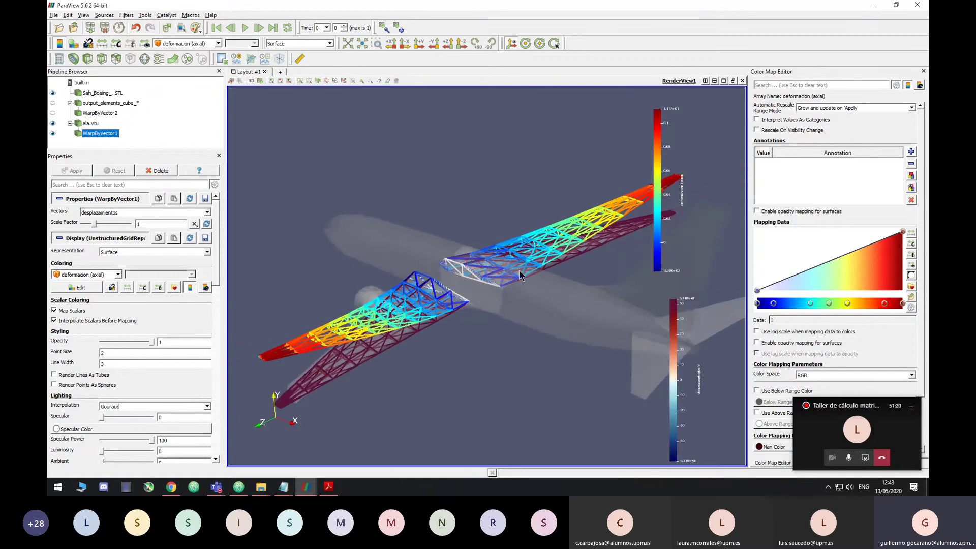
left_click_drag(361, 273, 542, 306)
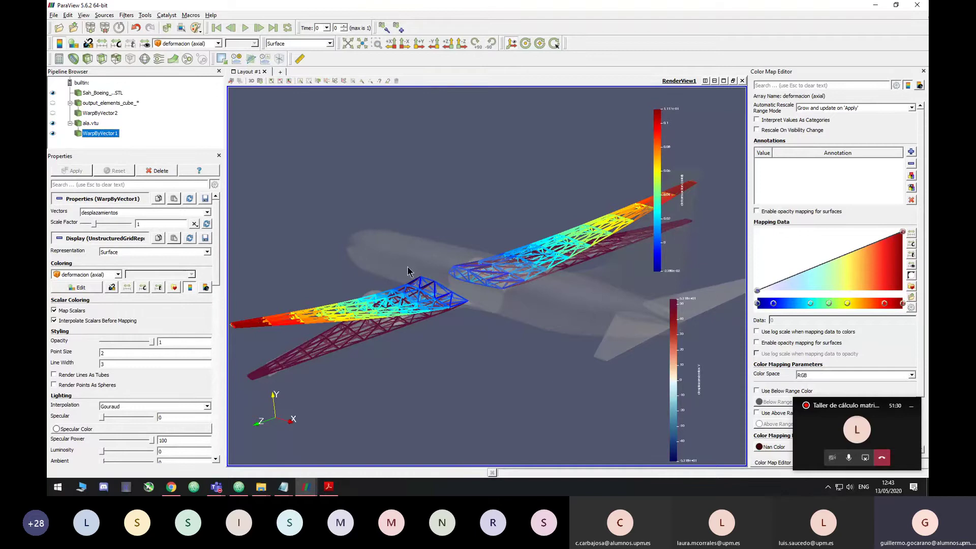
left_click_drag(409, 268, 283, 314)
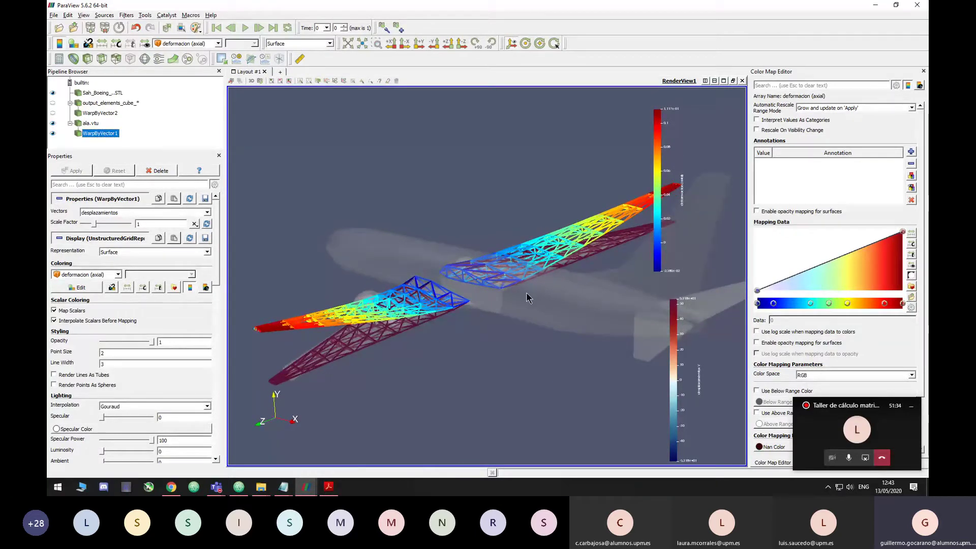
left_click_drag(529, 291, 418, 301)
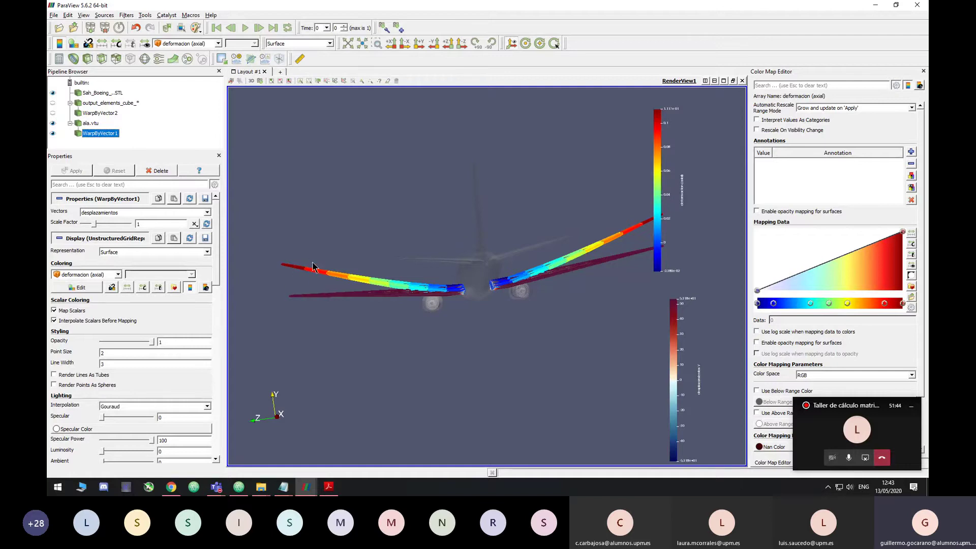
left_click_drag(407, 328, 468, 312)
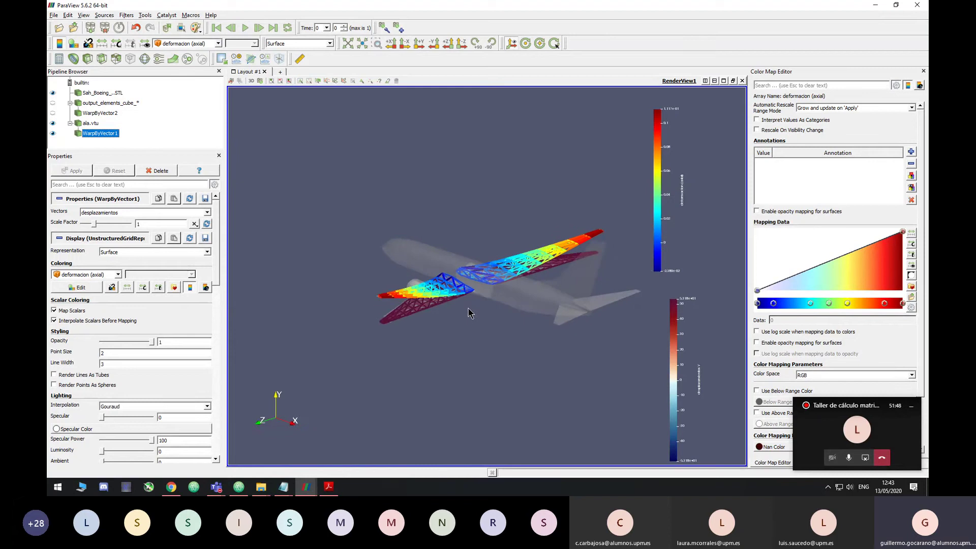
Step: Inspect WarpByVector1 coloured in turn by fuerzas, momentos and desplazamientos, ending on deformacion (axial)
left_click(217, 44)
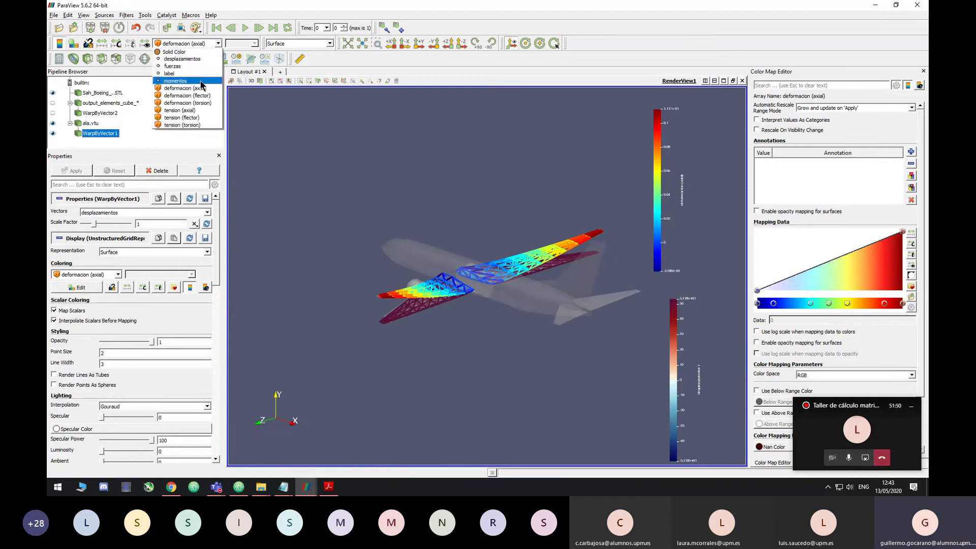
left_click(204, 66)
left_click(208, 45)
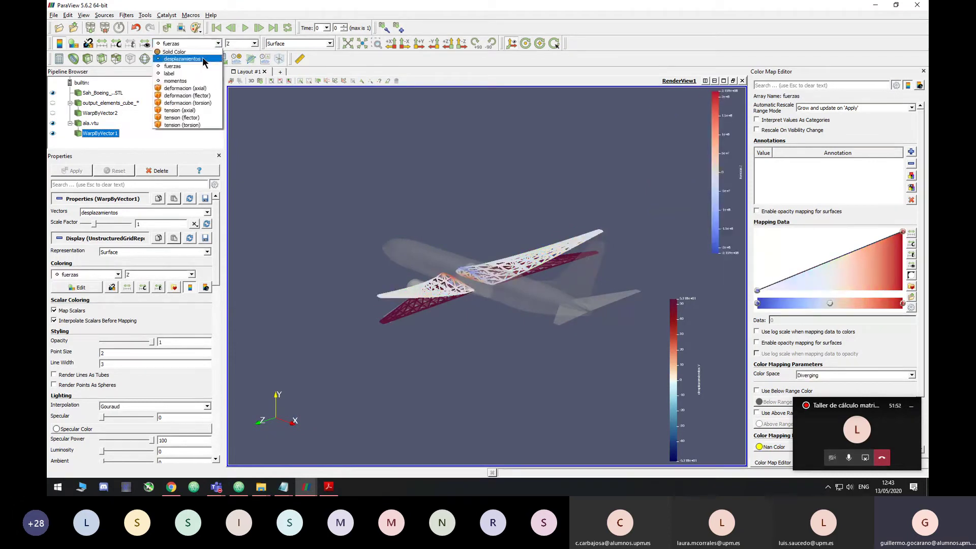
left_click(201, 80)
left_click(209, 44)
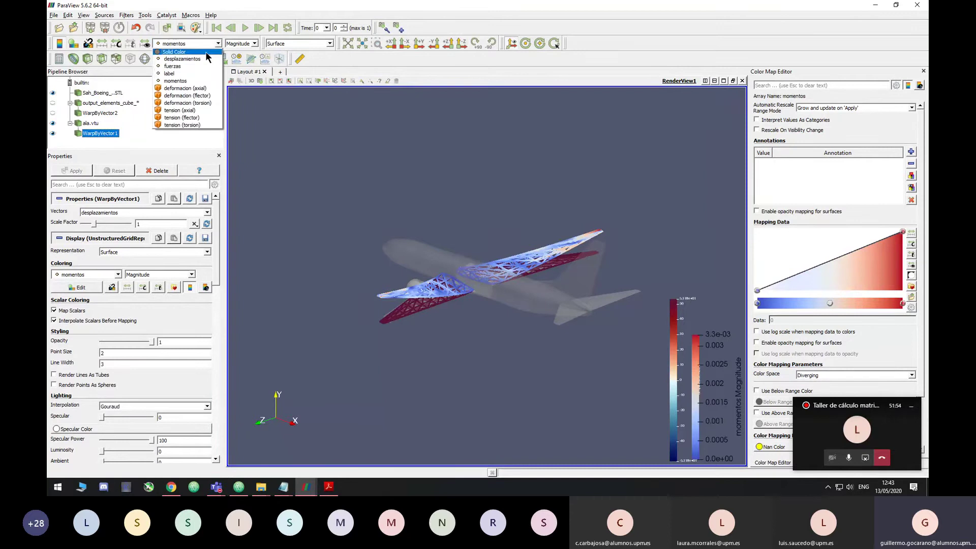
left_click(202, 62)
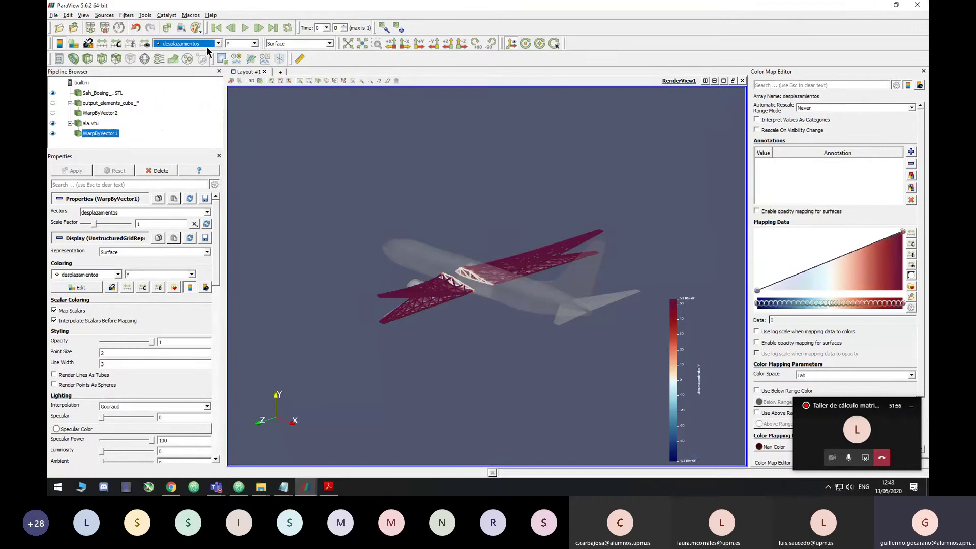
left_click(206, 44)
left_click(203, 123)
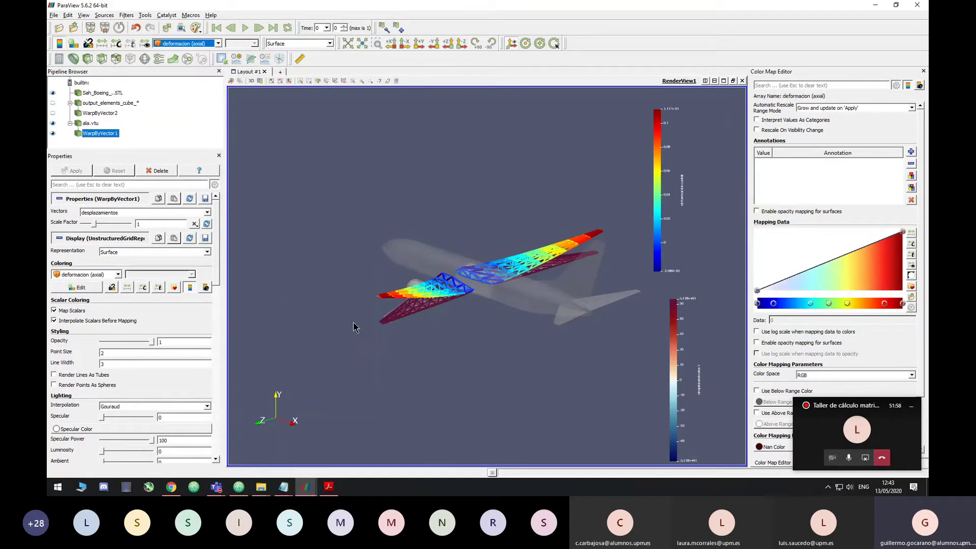
left_click_drag(356, 328, 483, 314)
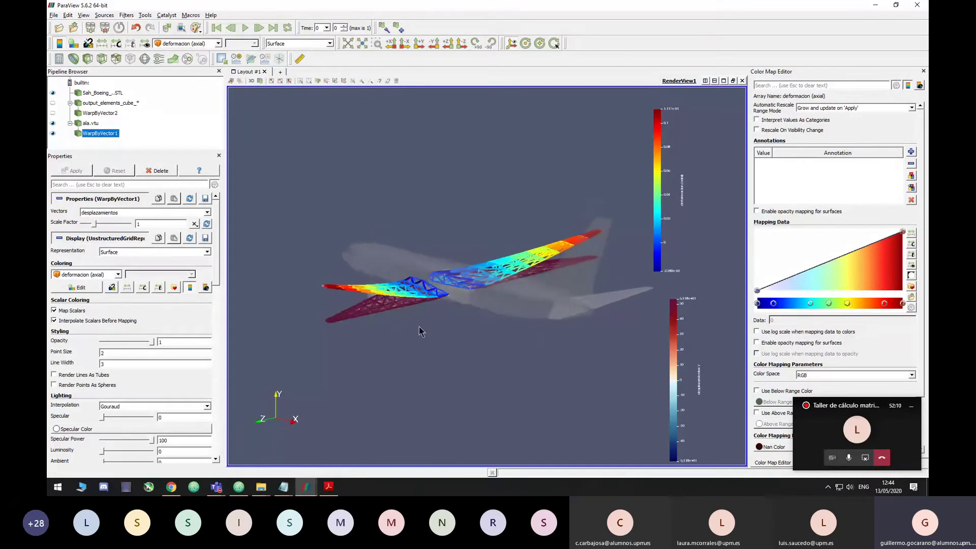
left_click_drag(419, 327, 388, 362)
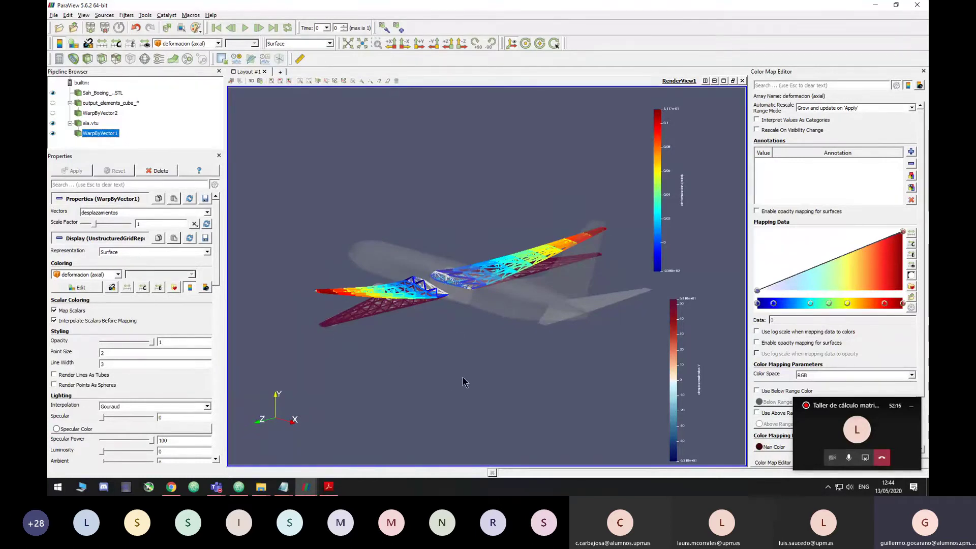
left_click_drag(493, 346, 473, 345)
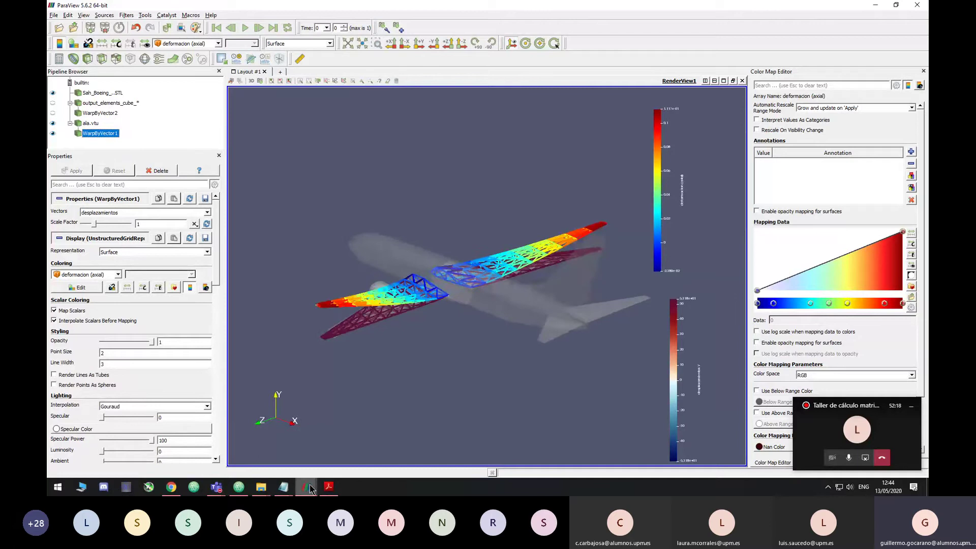
Step: Switch to the other ParaView window with the ala_motor results and view its wing truss from another angle
mouse_move(309, 489)
left_click(256, 448)
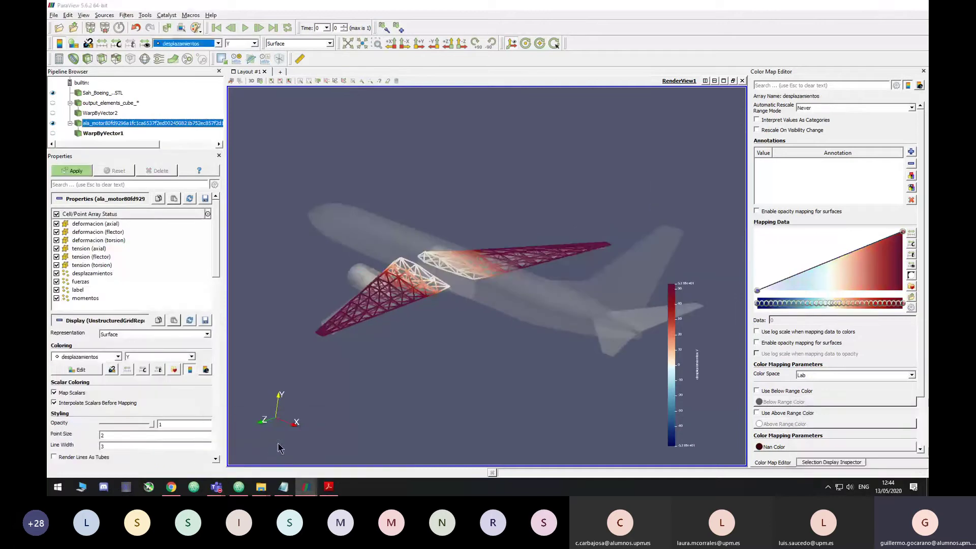
left_click_drag(413, 400, 459, 316)
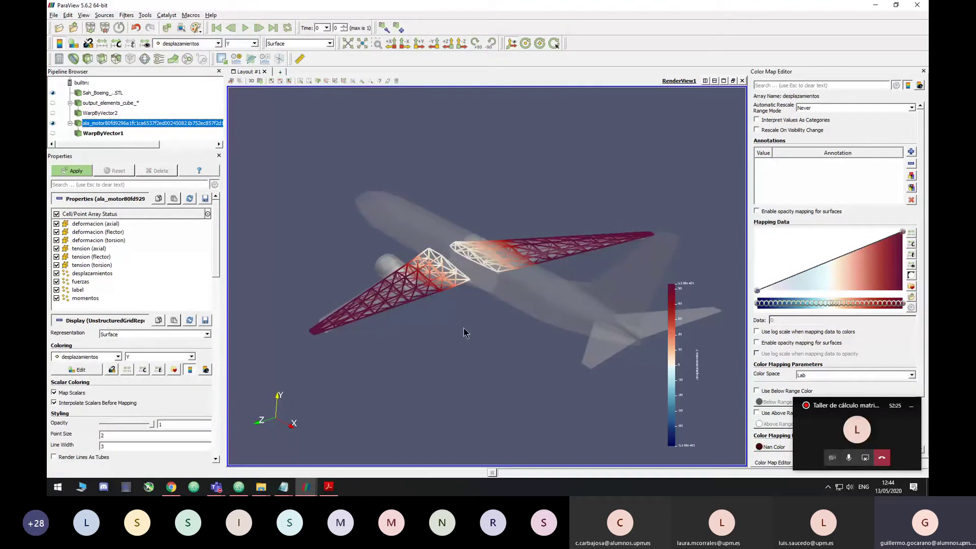
Step: Examine the ala_motor wing truss coloured by the Y component of desplazamientos from the side, up close and over the whole aircraft
left_click_drag(463, 333, 337, 284)
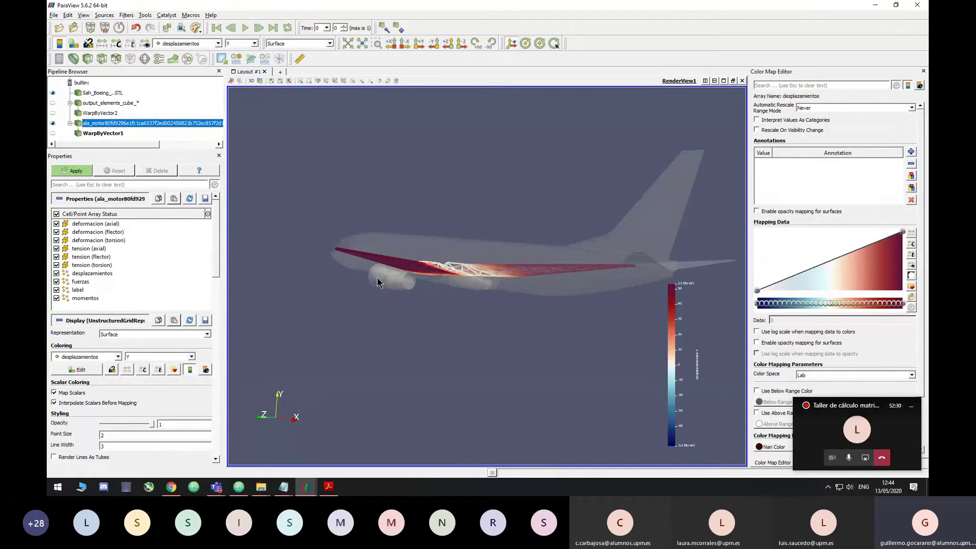
left_click_drag(512, 311, 446, 290)
scroll(445, 290, "up", 2)
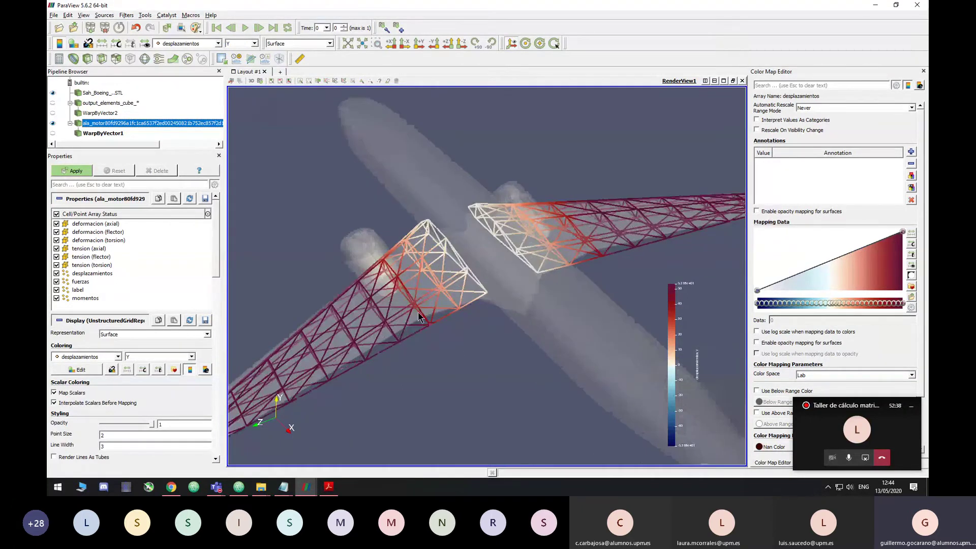
scroll(473, 326, "down", 1)
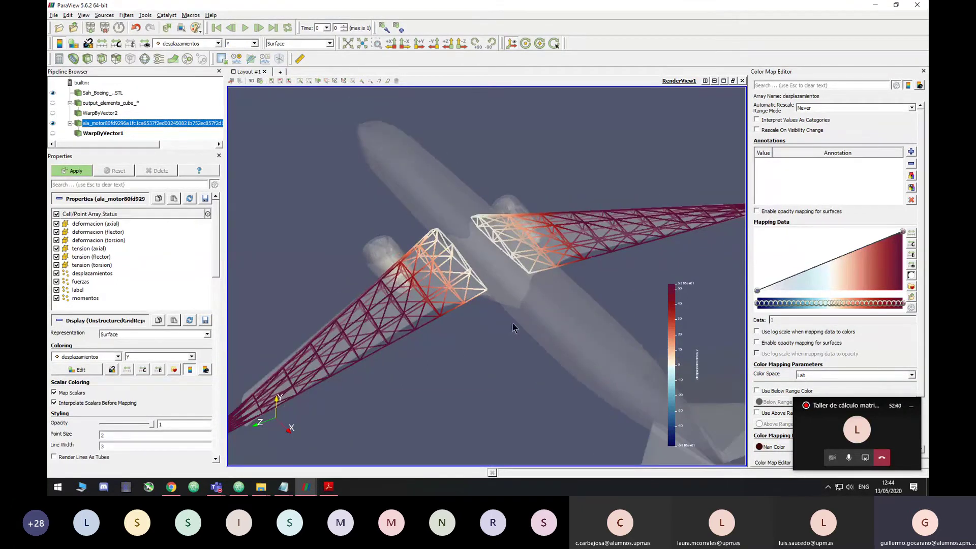
left_click_drag(509, 316, 517, 292)
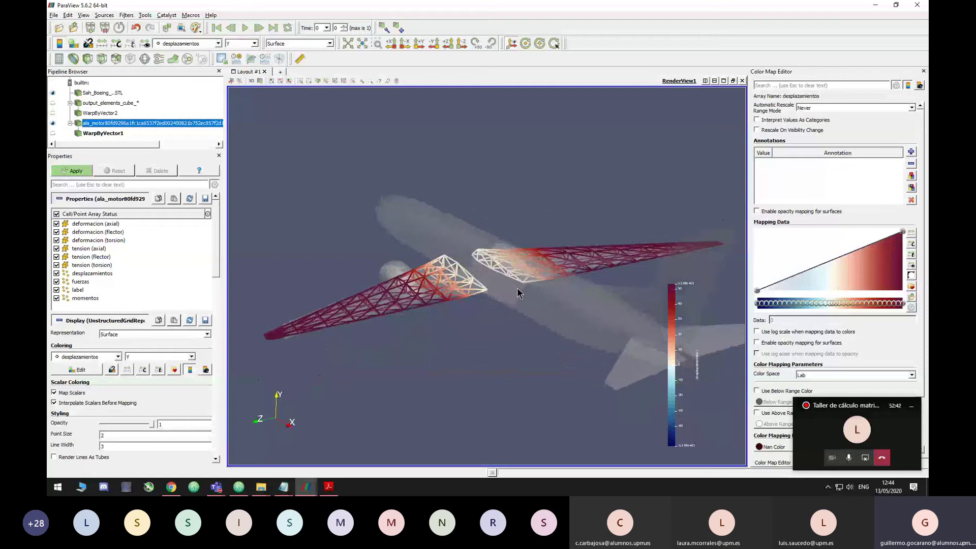
scroll(511, 295, "down", 1)
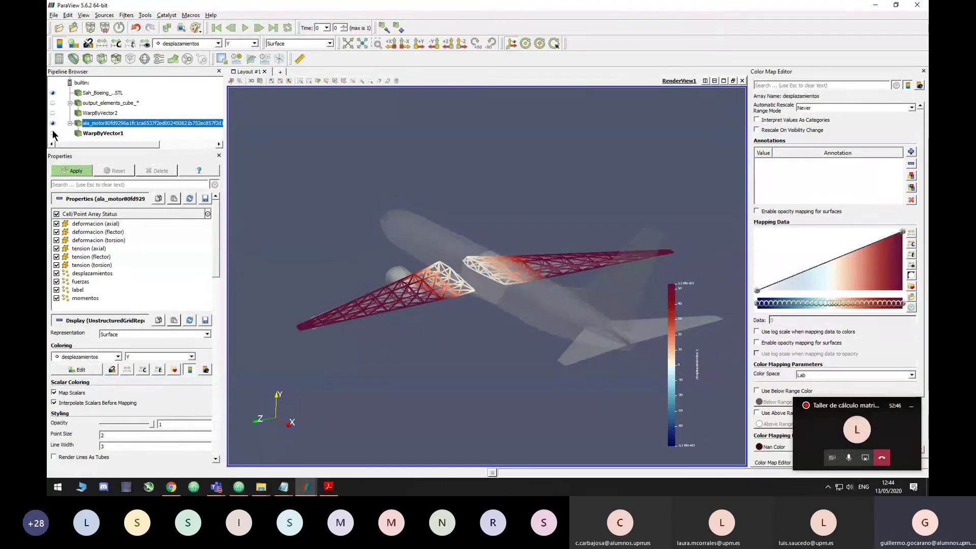
left_click_drag(426, 288, 435, 281)
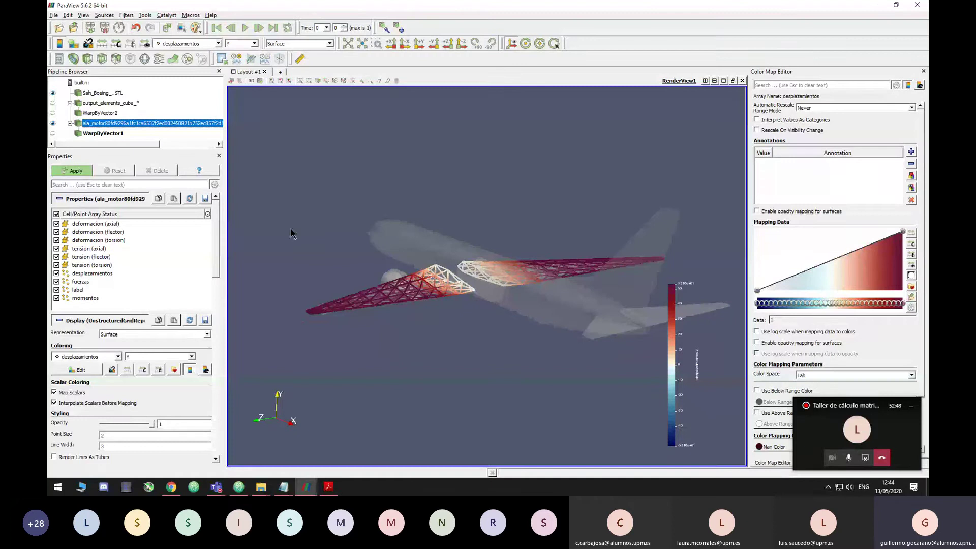
Step: Show WarpByVector1 together with the ala_motor results and colour it by the Y component of desplazamientos
left_click(81, 171)
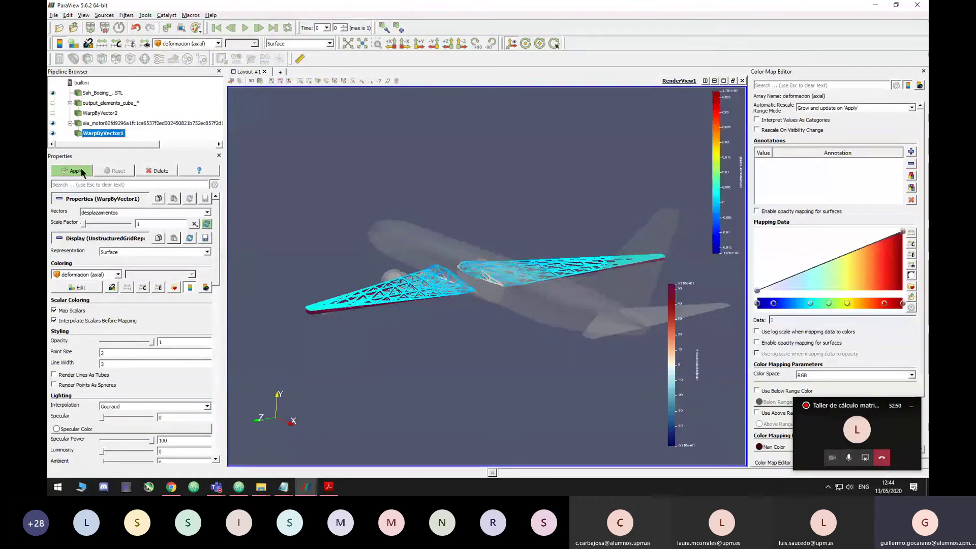
left_click(218, 43)
left_click(203, 82)
scroll(440, 303, "up", 2)
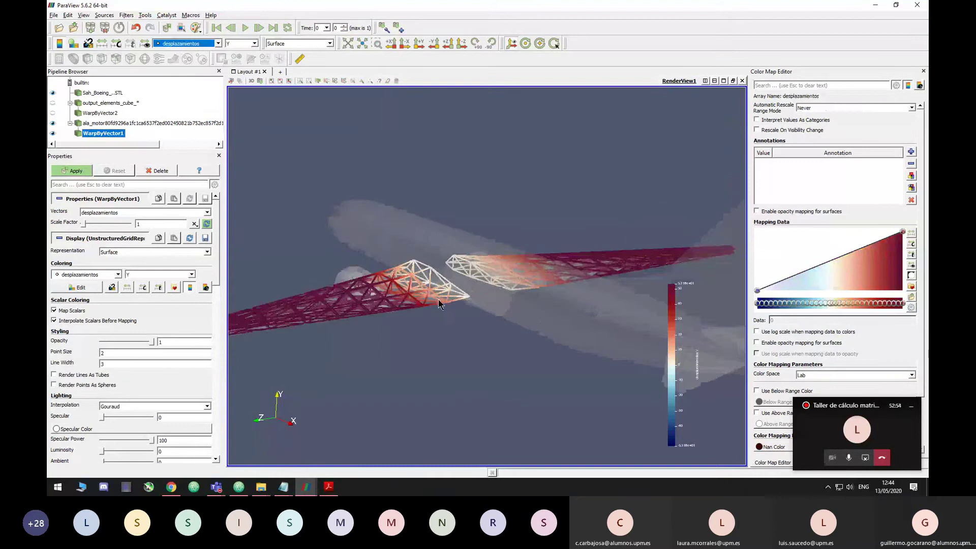
Step: Compare the deformed and undeformed ala_motor wings near the tip and from above, toggling the visibility of WarpByVector1
left_click_drag(439, 303, 513, 265)
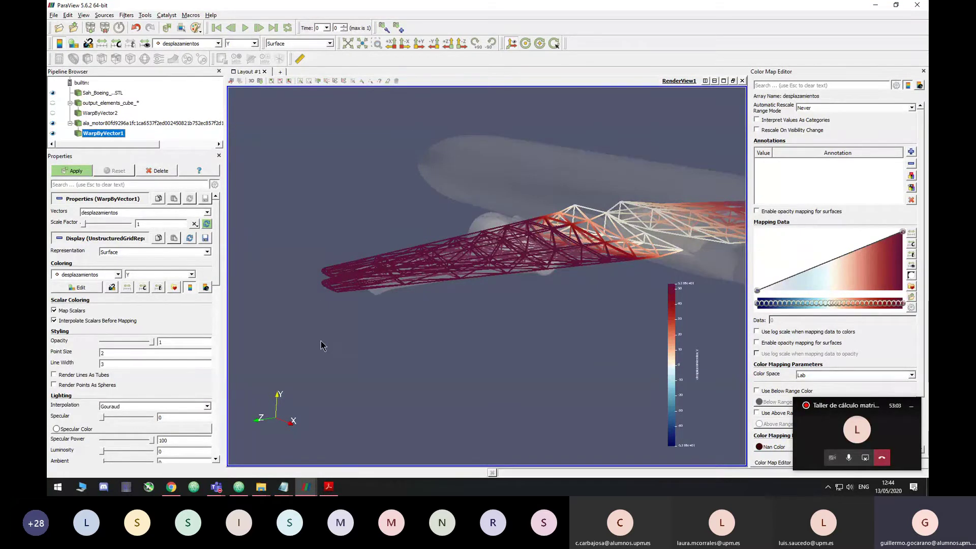
left_click_drag(320, 345, 410, 297)
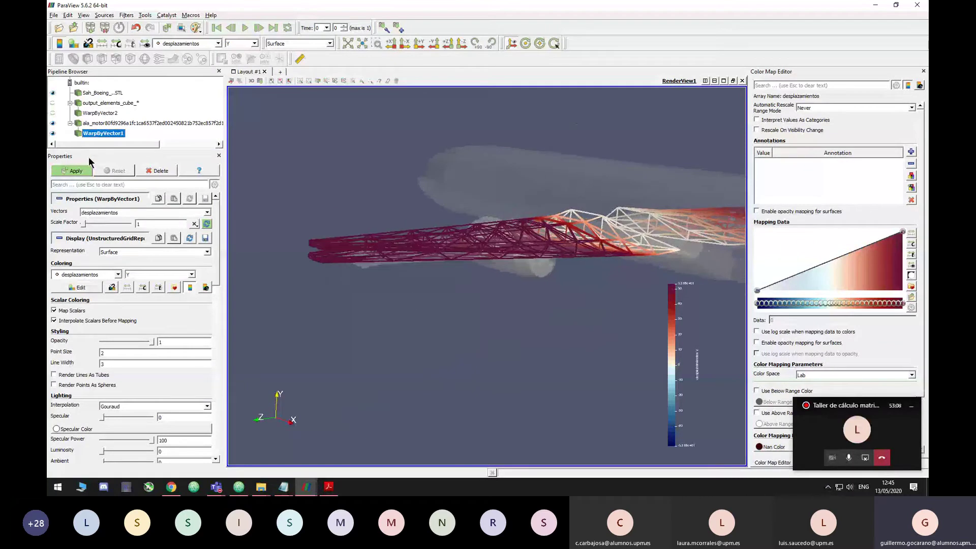
left_click(53, 133)
left_click(53, 133)
left_click_drag(311, 249, 533, 251)
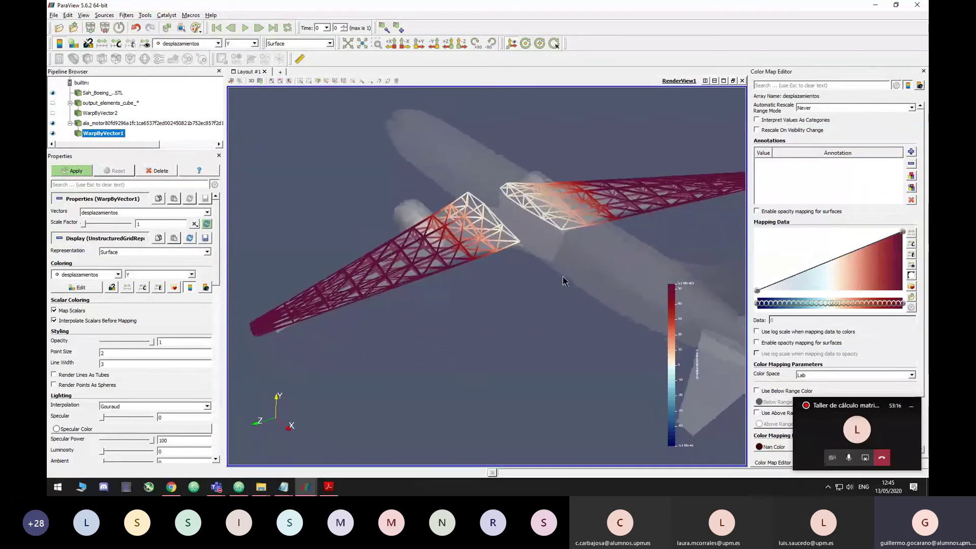
left_click_drag(564, 281, 483, 199)
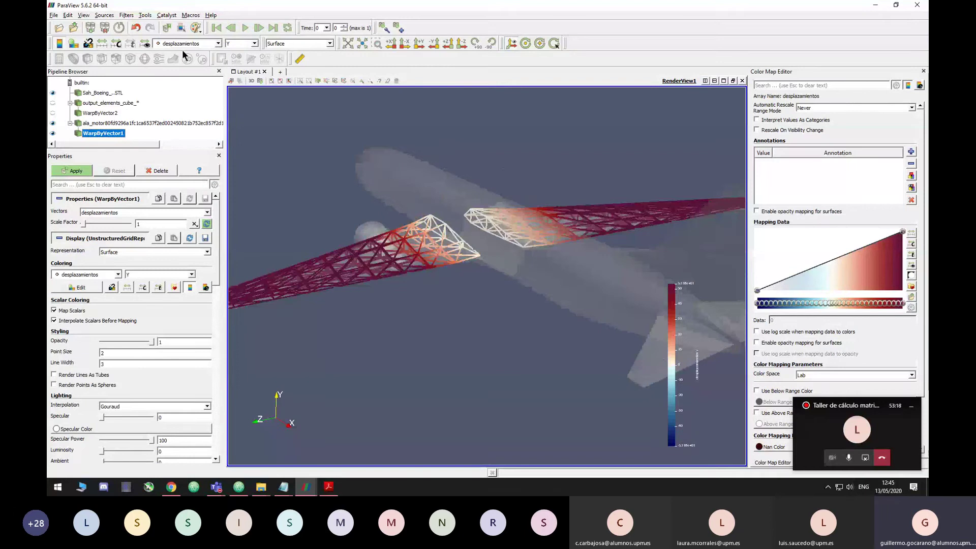
Step: Colour WarpByVector1 by deformacion (flector) and finally by deformacion (axial), viewing the ala_motor wings from slightly different angles
left_click(184, 44)
left_click(196, 91)
left_click(207, 45)
left_click(199, 96)
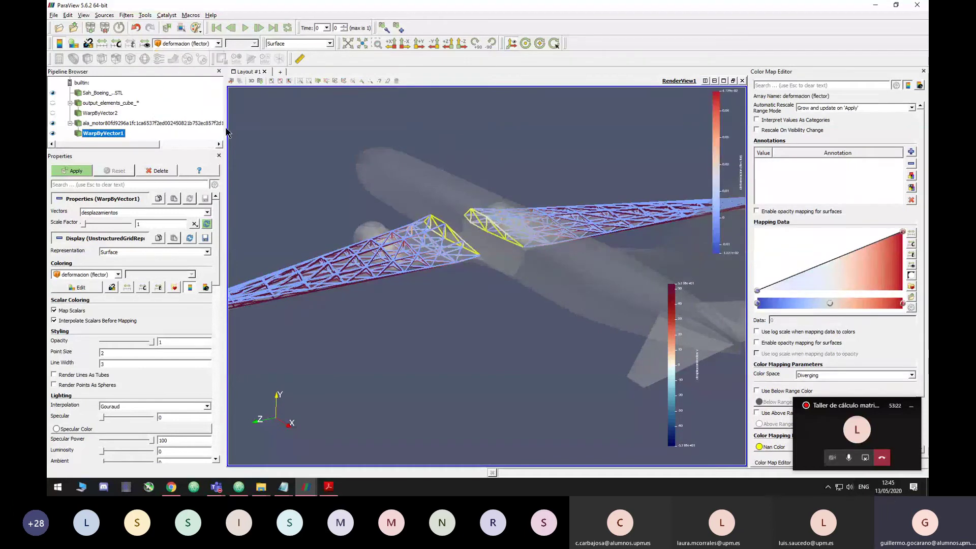
left_click_drag(481, 303, 502, 305)
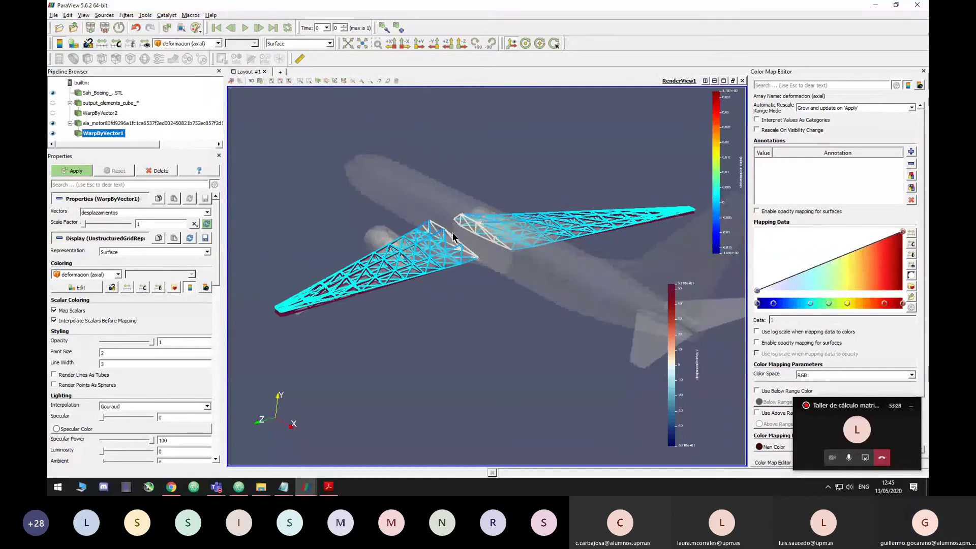
left_click_drag(466, 316, 486, 316)
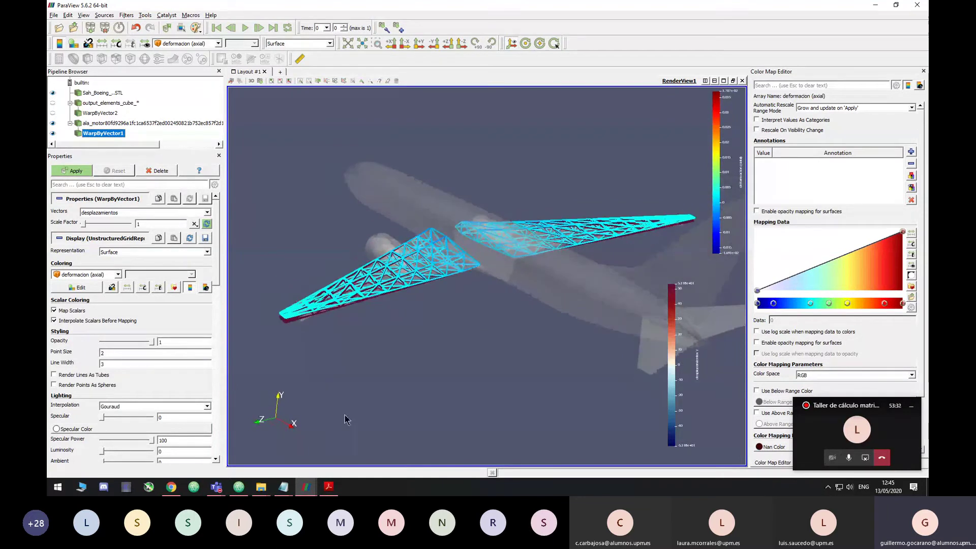
Step: Switch to the other ParaView window with the ala.vtu results and view its deformed wings from a higher angle
left_click(306, 487)
left_click(341, 456)
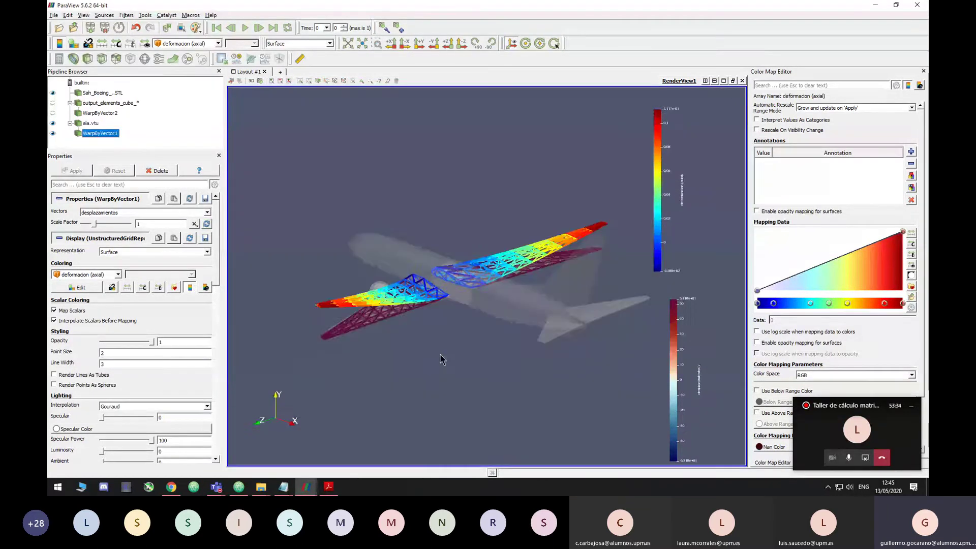
left_click_drag(440, 354, 461, 291)
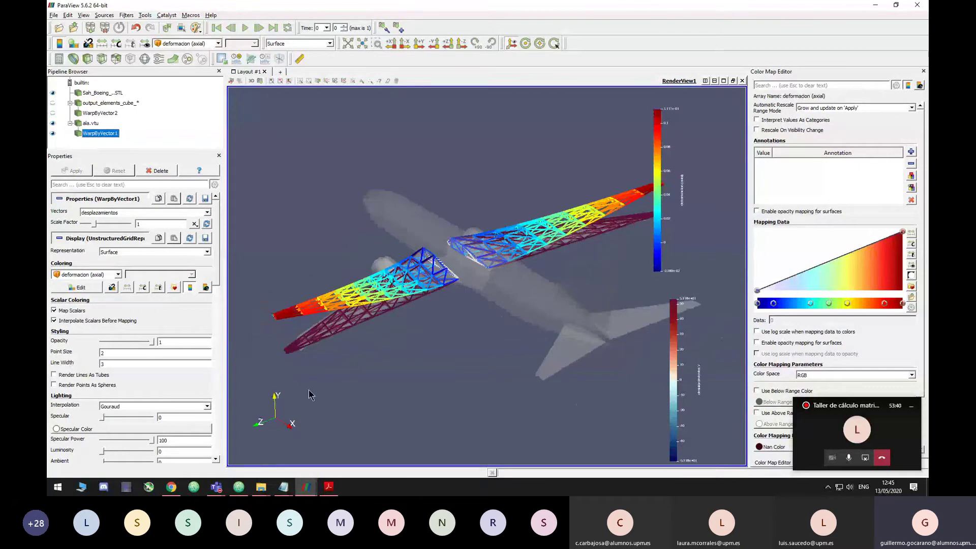
Step: Return to the ParaView window with the ala_motor results and examine deformacion (axial) on its wings from several angles
mouse_move(306, 486)
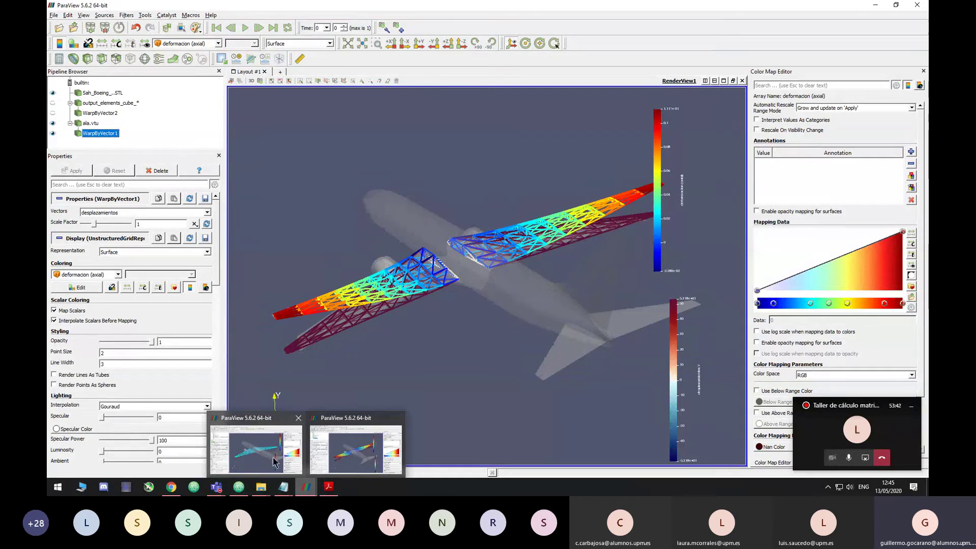
left_click(254, 442)
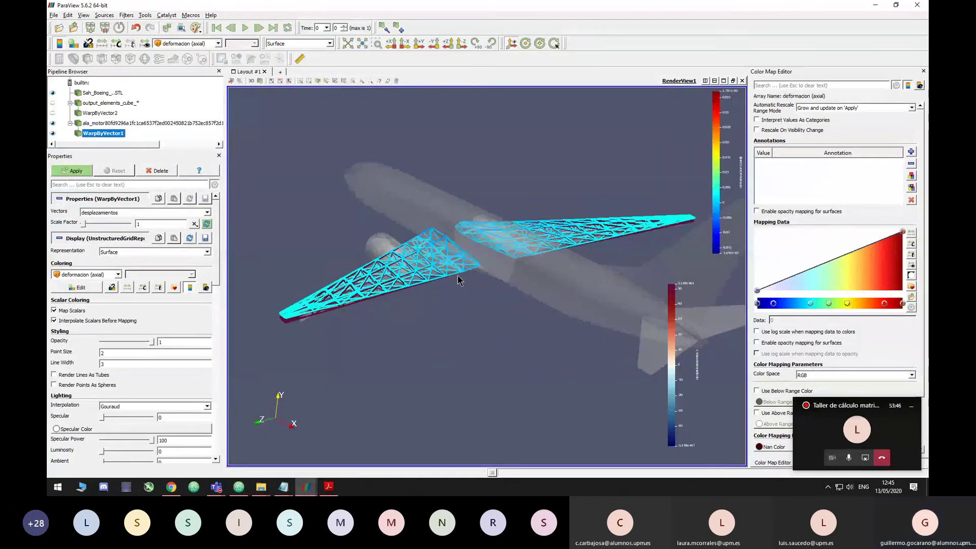
left_click_drag(459, 277, 450, 319)
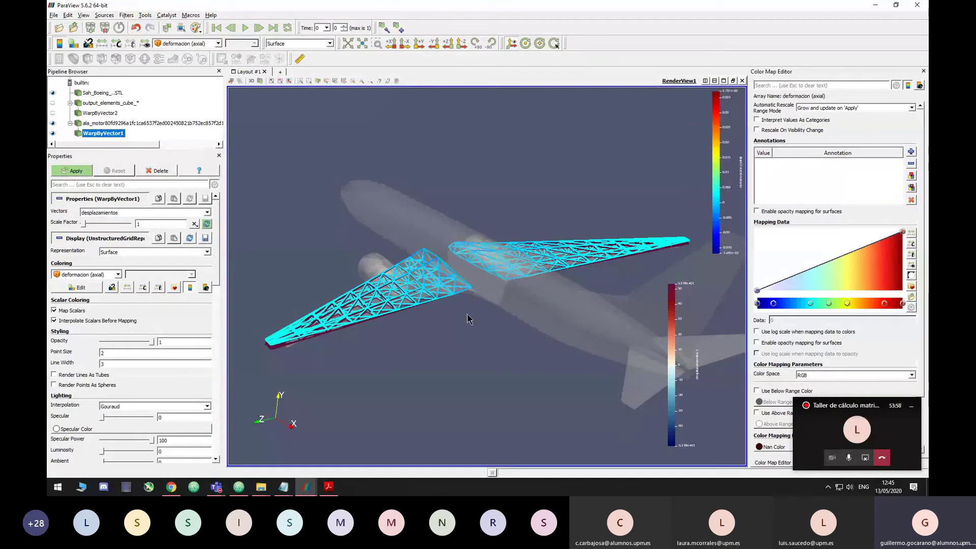
mouse_move(498, 309)
left_mouse_down()
mouse_move(475, 292)
mouse_move(518, 313)
mouse_move(500, 318)
left_mouse_up()
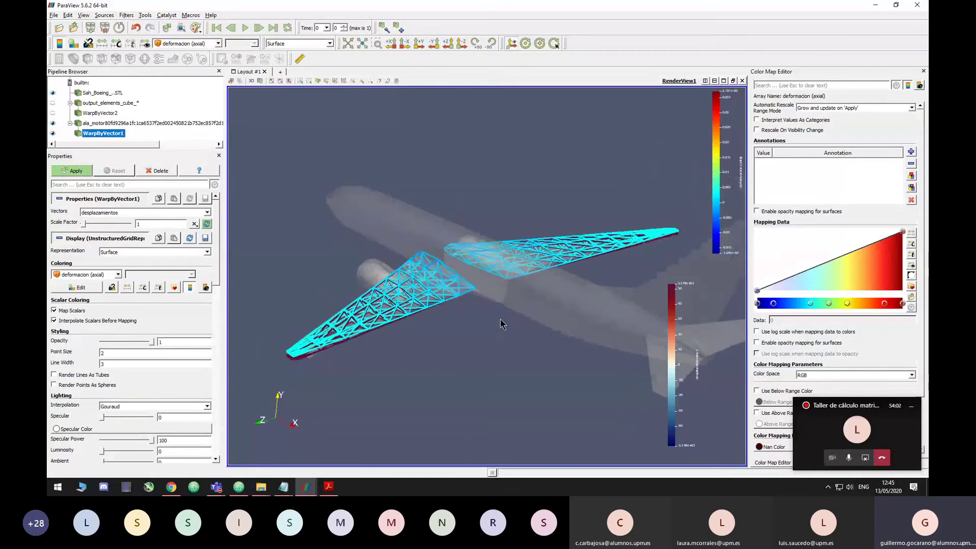
left_click_drag(568, 330, 560, 353)
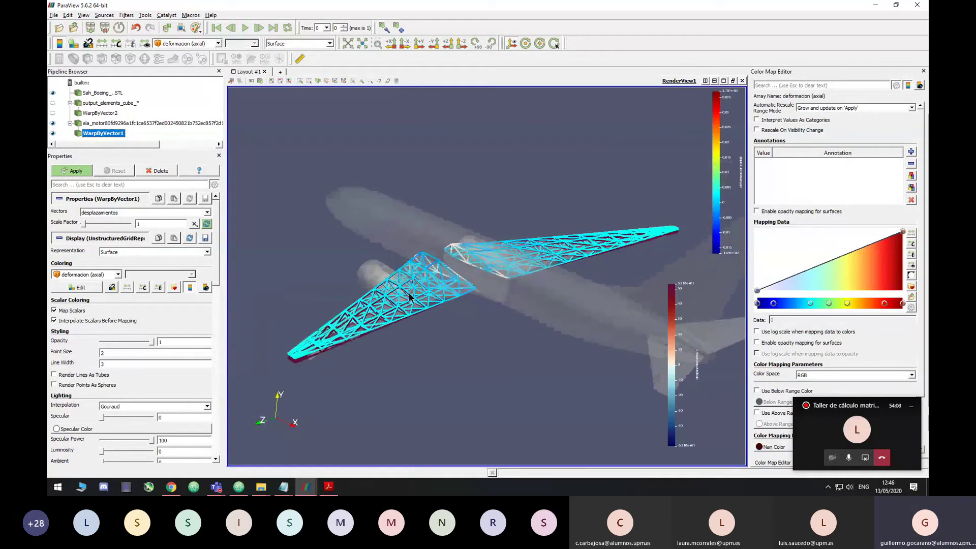
left_click_drag(492, 321, 514, 325)
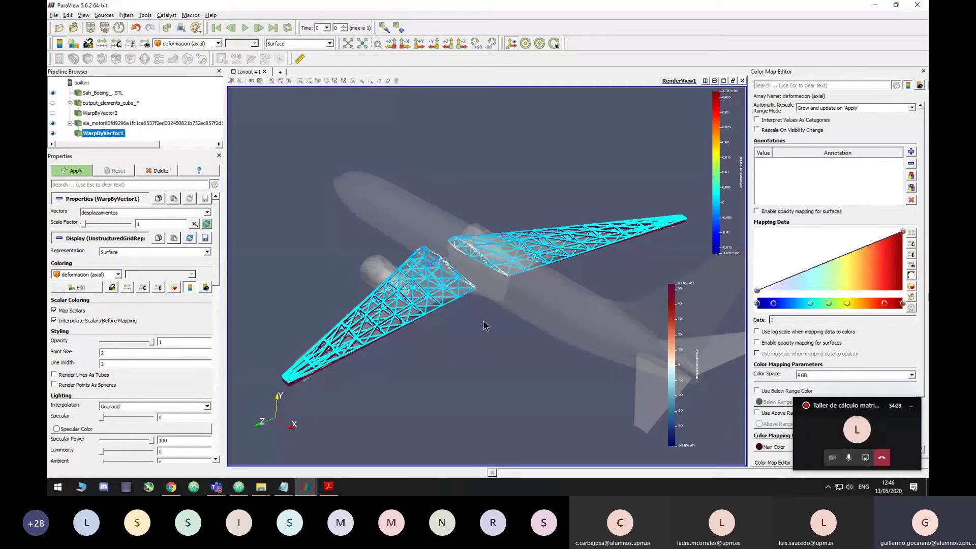
left_click_drag(484, 326, 538, 277)
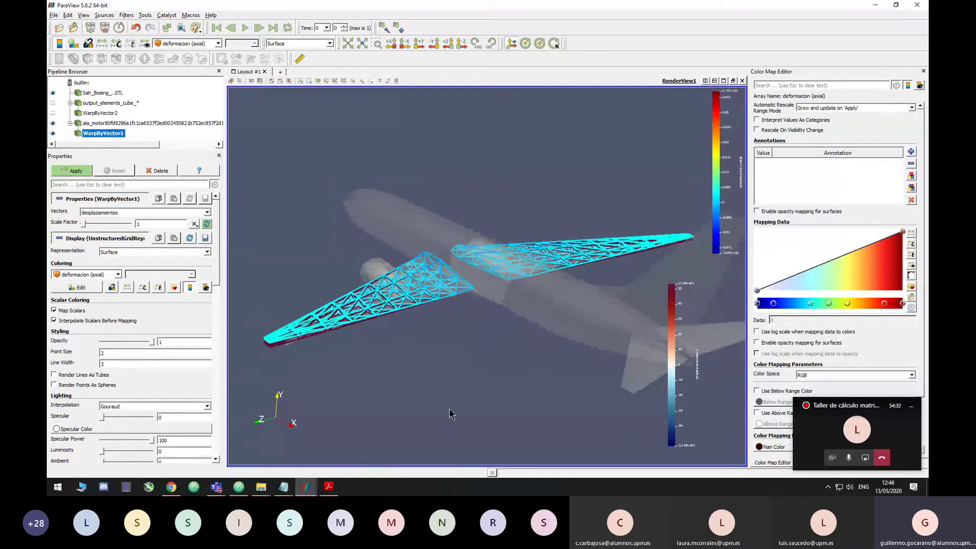
Step: Align the deformacion (axial) colour legend above the desplazamientos legend in the ala_motor view
mouse_move(457, 302)
left_mouse_down()
mouse_move(445, 316)
mouse_move(457, 309)
mouse_move(444, 300)
mouse_move(466, 300)
left_mouse_up()
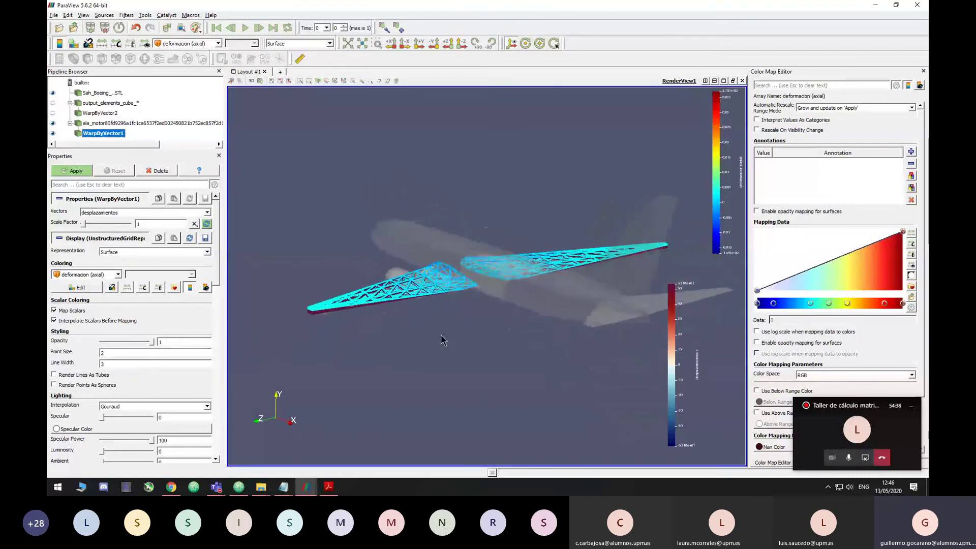
left_click_drag(452, 335, 447, 401)
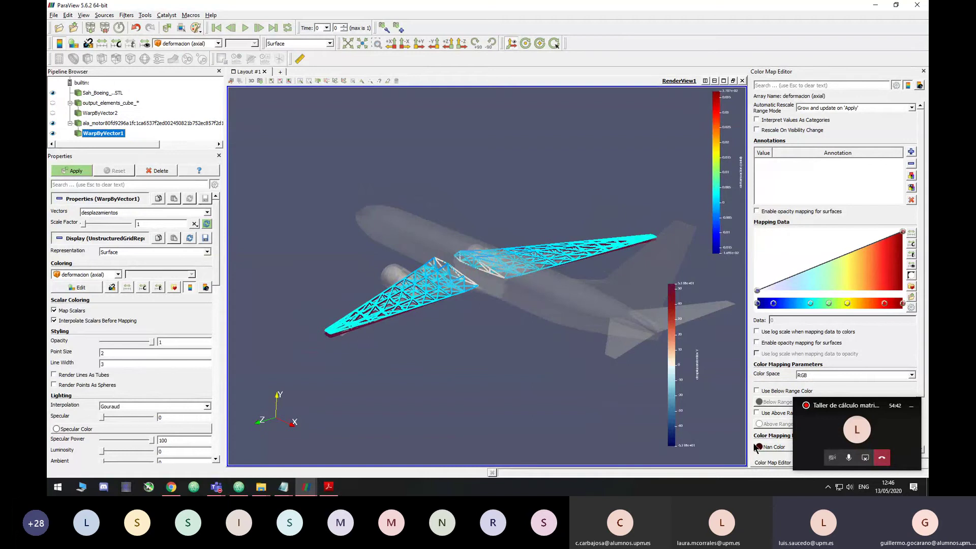
left_click_drag(710, 188, 673, 188)
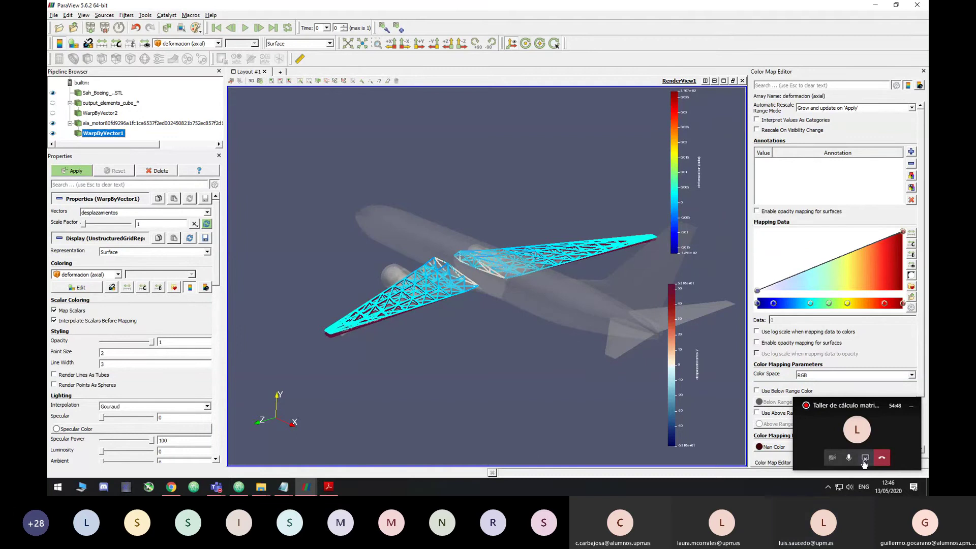
Step: Switch to the Teams meeting, check its chat for messages and minimize the meeting window
left_click(854, 437)
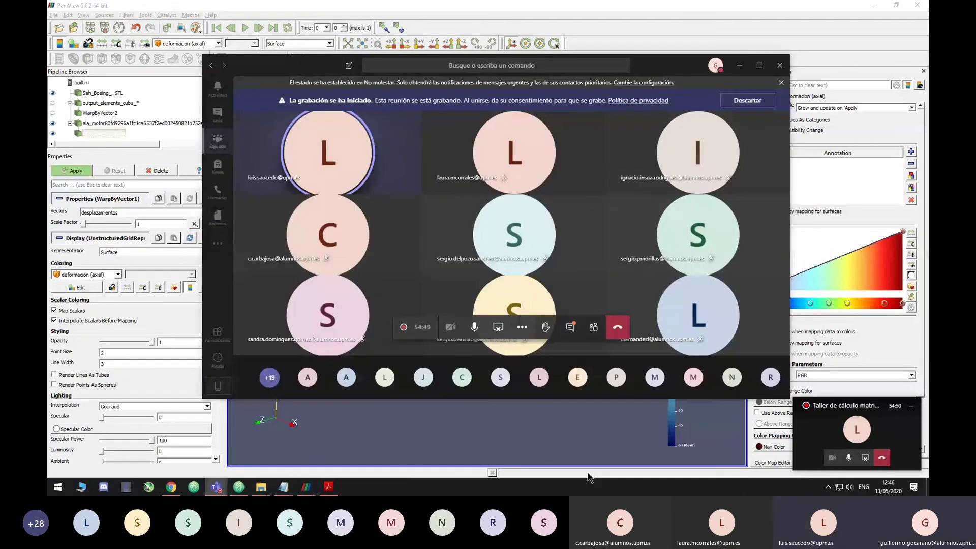
left_click(571, 326)
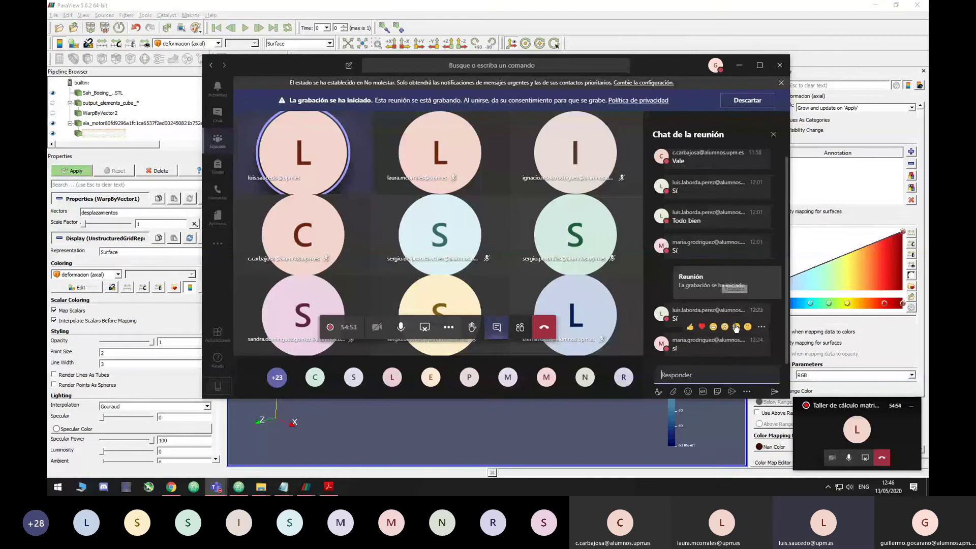
left_click(740, 66)
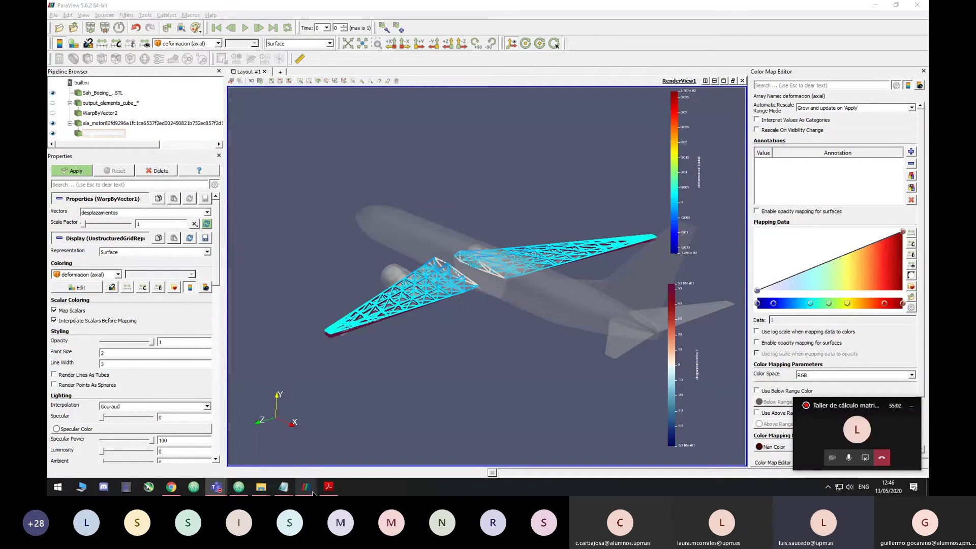
Step: Bring up the ParaView window with ala.vtu and view the deformed and undeformed wings from a lower angle
mouse_move(306, 488)
left_click(325, 467)
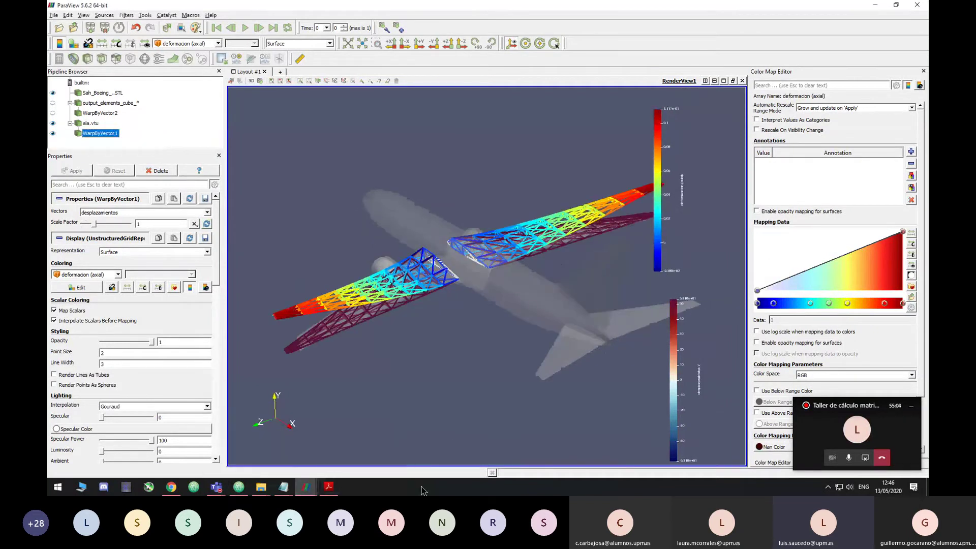
left_click_drag(457, 435, 457, 424)
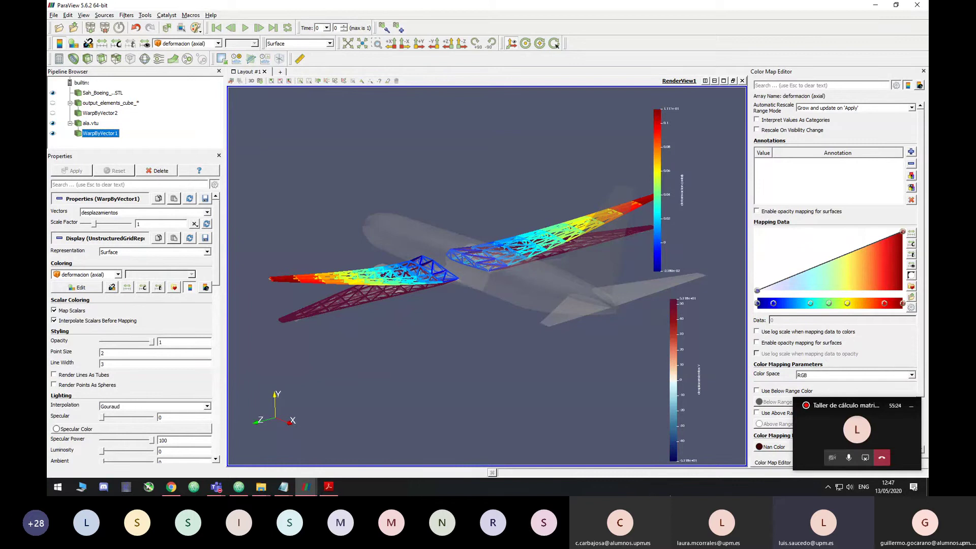
Step: Switch to the Teams meeting, check the participant list and reopen the meeting chat
left_click(216, 487)
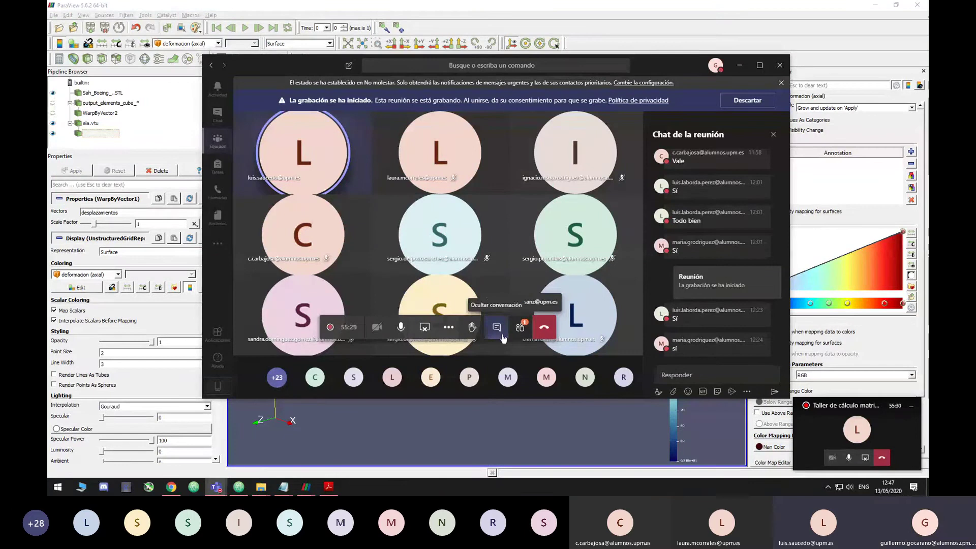
left_click(520, 327)
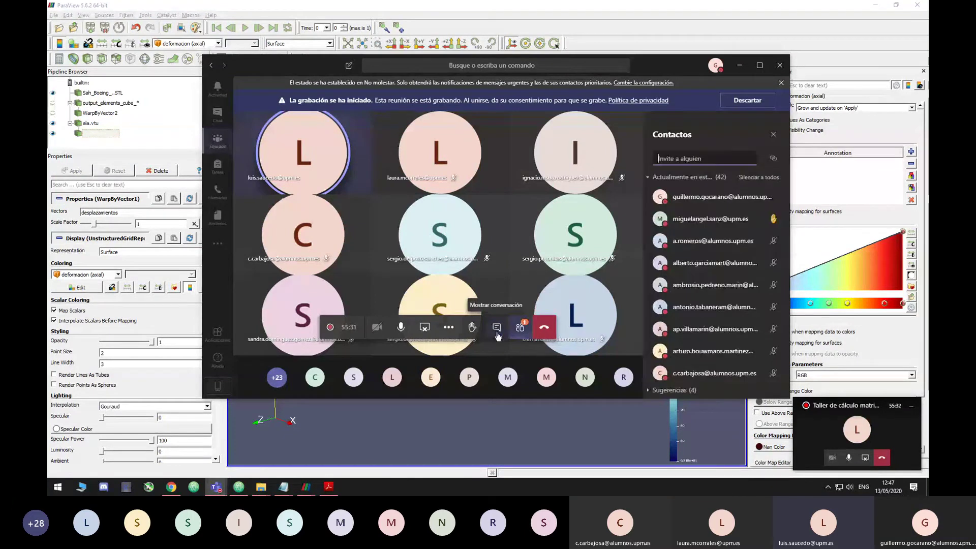
left_click(497, 326)
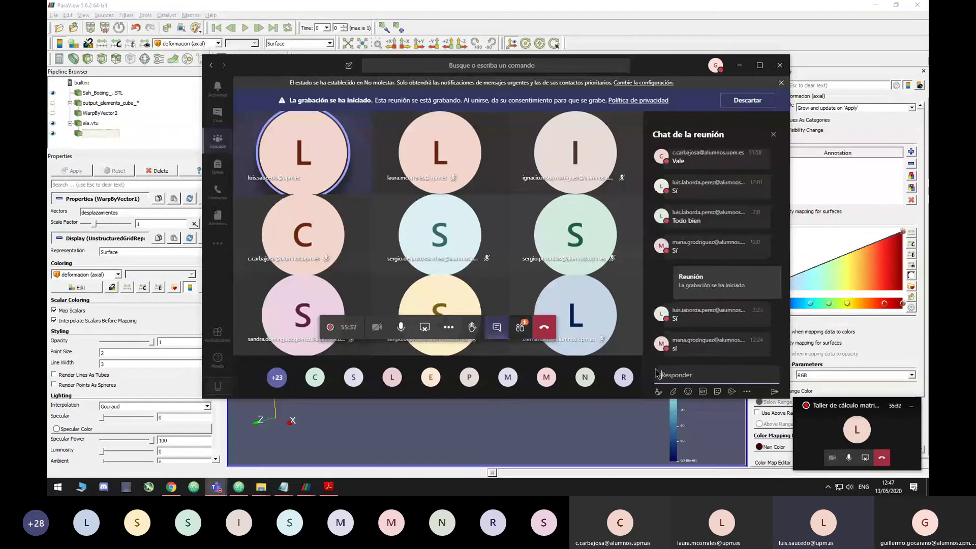
Step: Stop sharing the screen in the Teams meeting
left_click(426, 333)
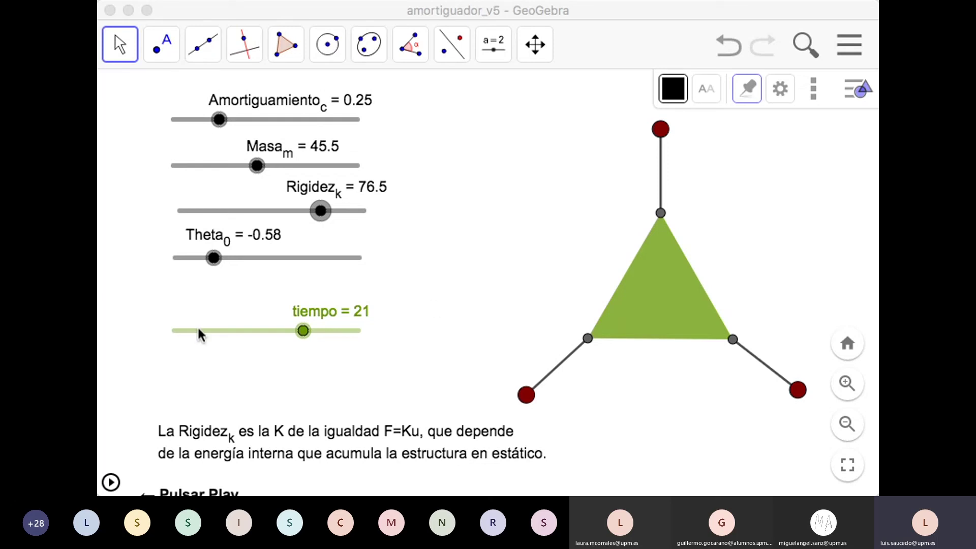
Step: In GeoGebra's amortiguador_v5, reset tiempo to 0, run the damped triangle animation and pause it
left_click(305, 330)
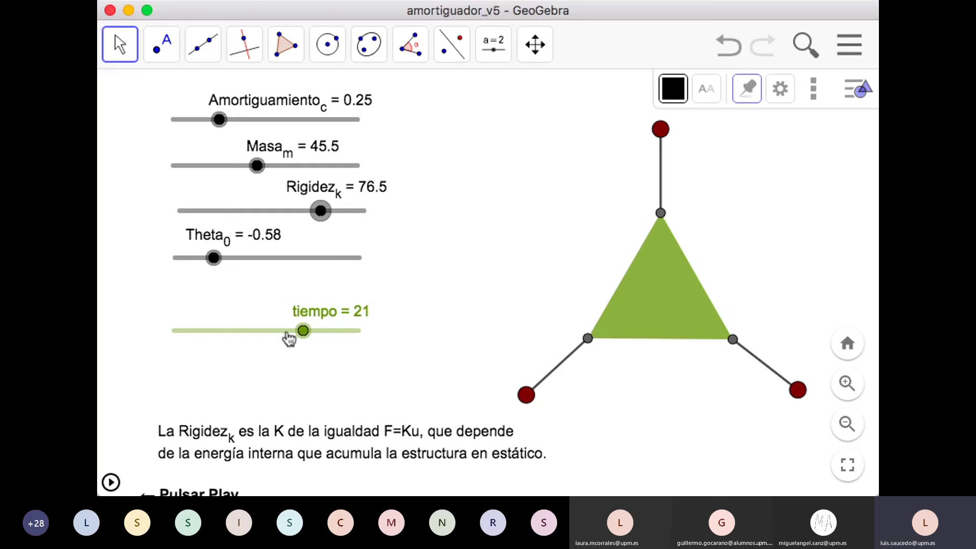
left_click_drag(303, 331, 159, 337)
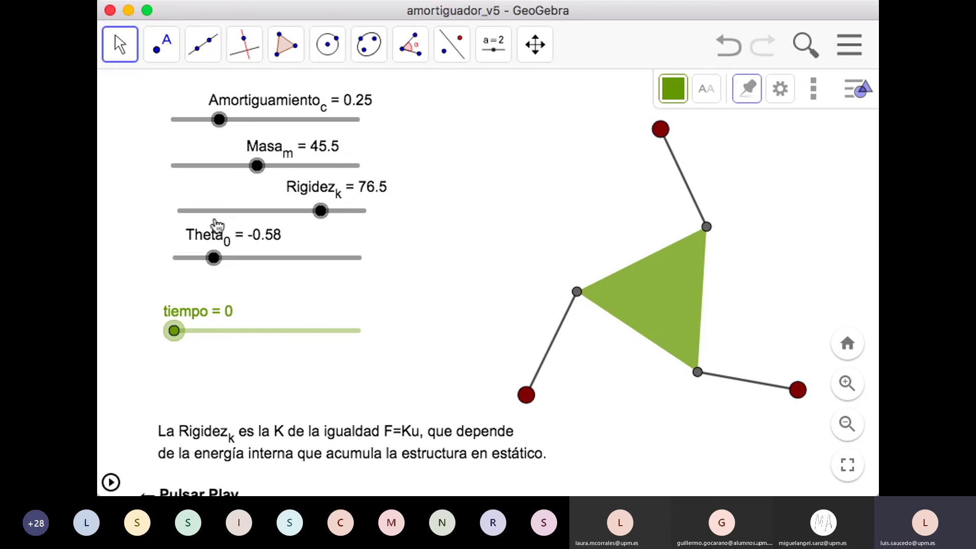
left_click(110, 483)
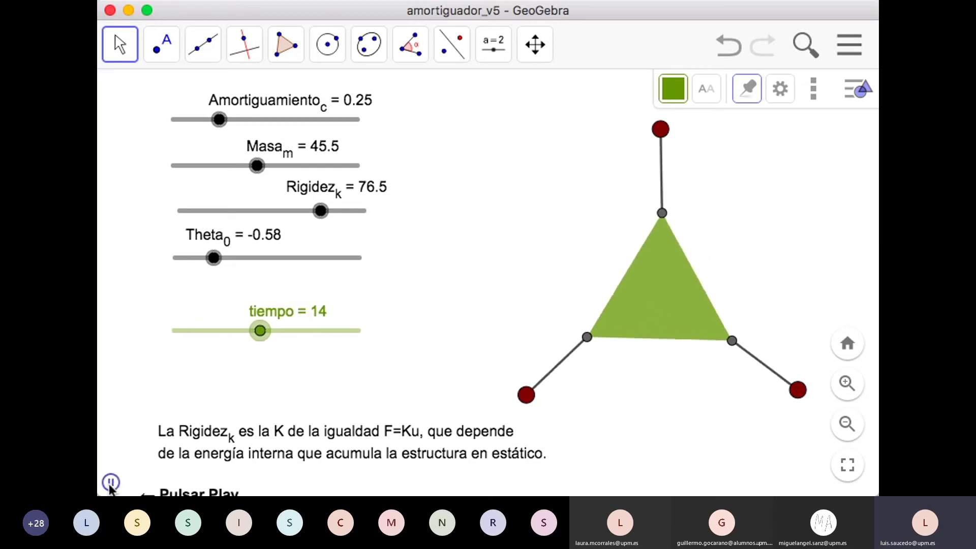
left_click(111, 482)
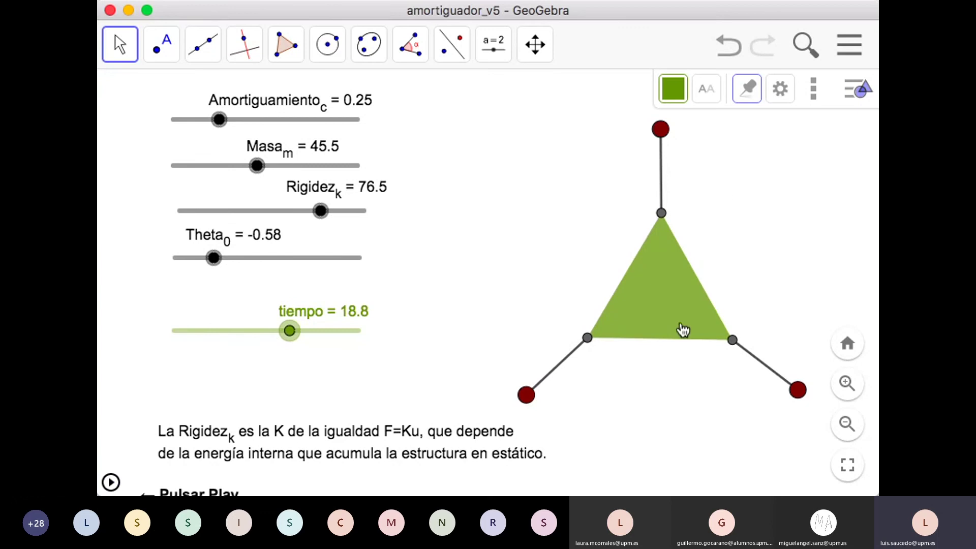
Step: Set Amortiguamiento to 0.01, reset tiempo to 0, run the triangle animation and pause it
left_click_drag(218, 120, 173, 120)
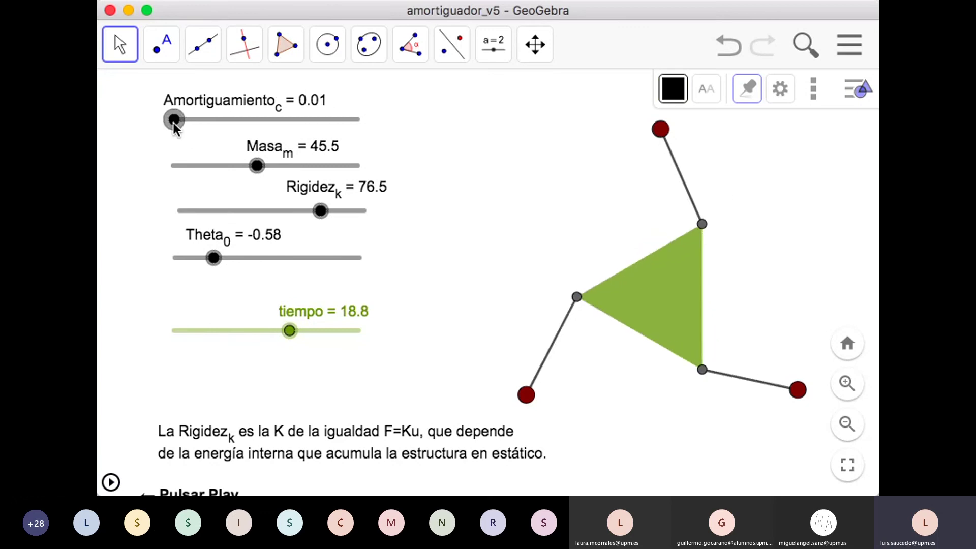
left_click(289, 331)
left_click_drag(289, 331, 113, 338)
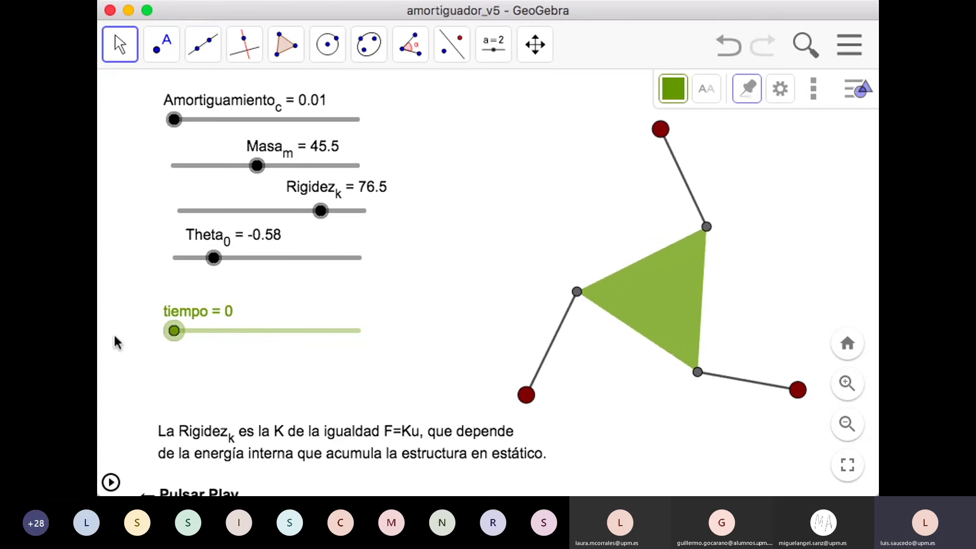
left_click(110, 482)
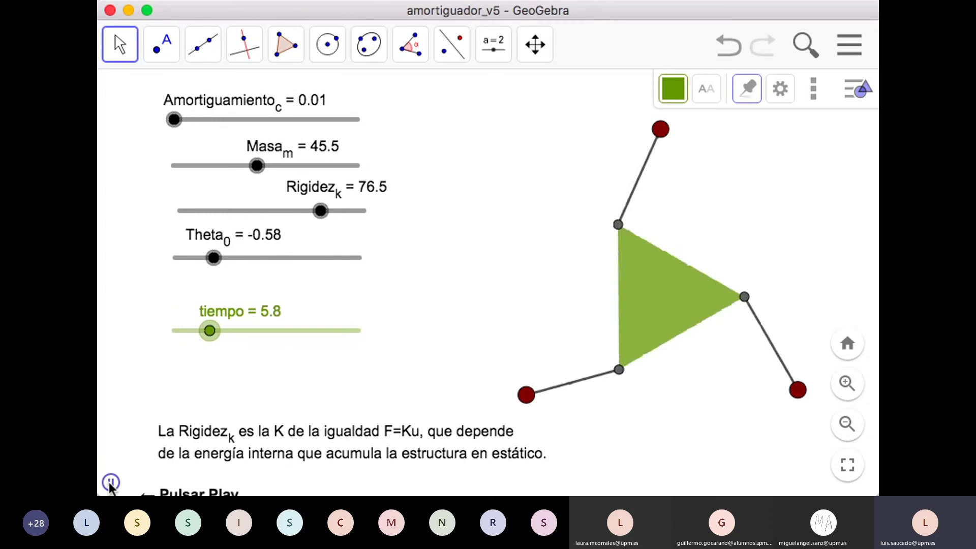
left_click(111, 482)
Step: Set Masa to 3 and restart the triangle animation from tiempo 0
left_click_drag(258, 165, 178, 166)
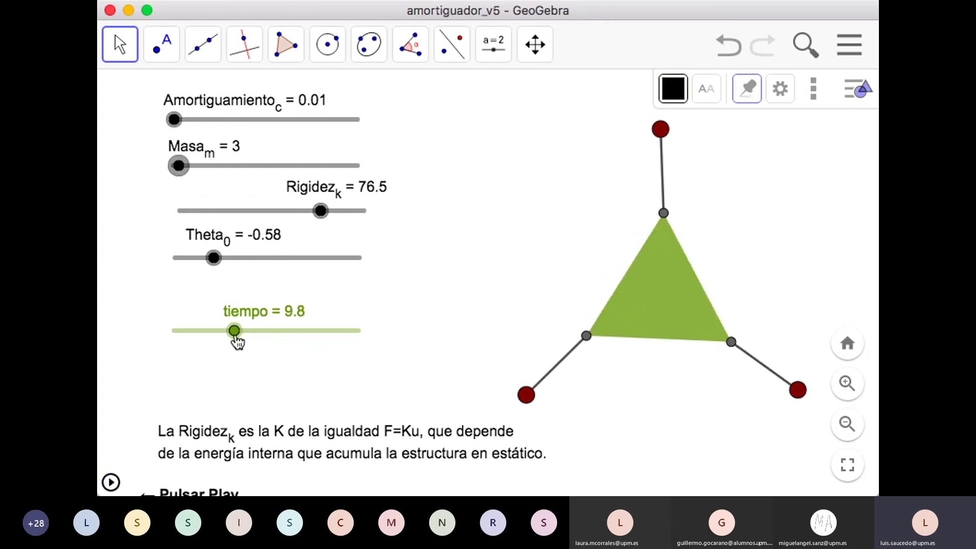
left_click_drag(234, 331, 174, 331)
left_click(111, 483)
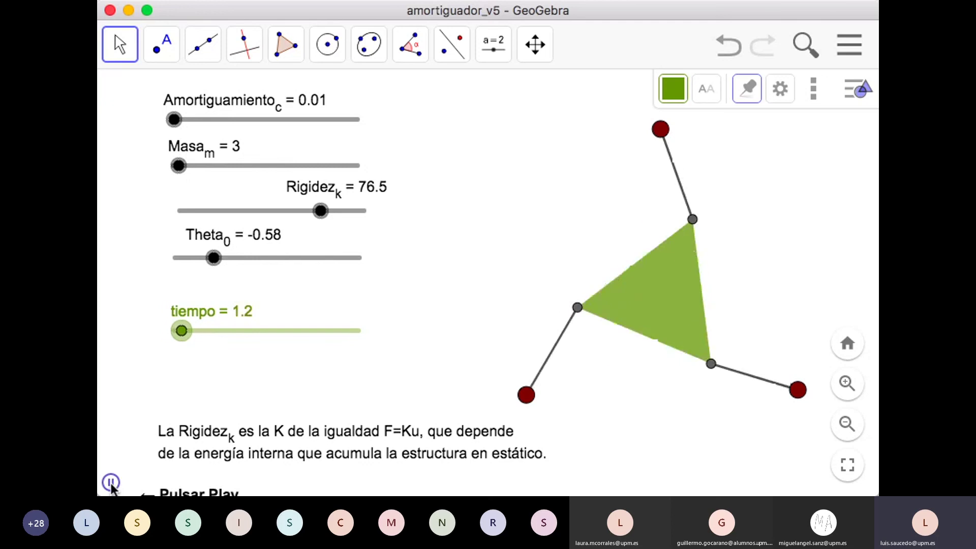